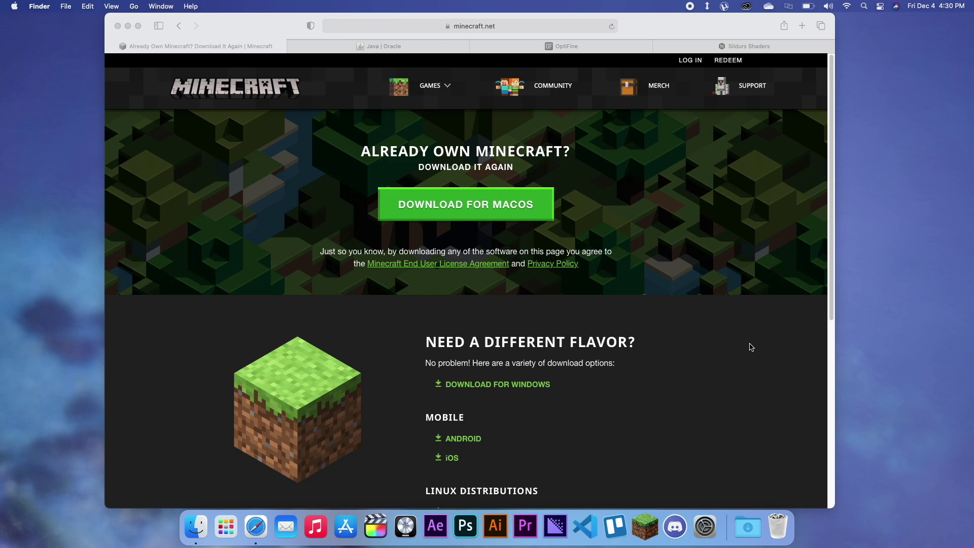
Step: Bring the Safari window showing minecraft.net's 'Already own Minecraft?' page to the front
left_click(683, 27)
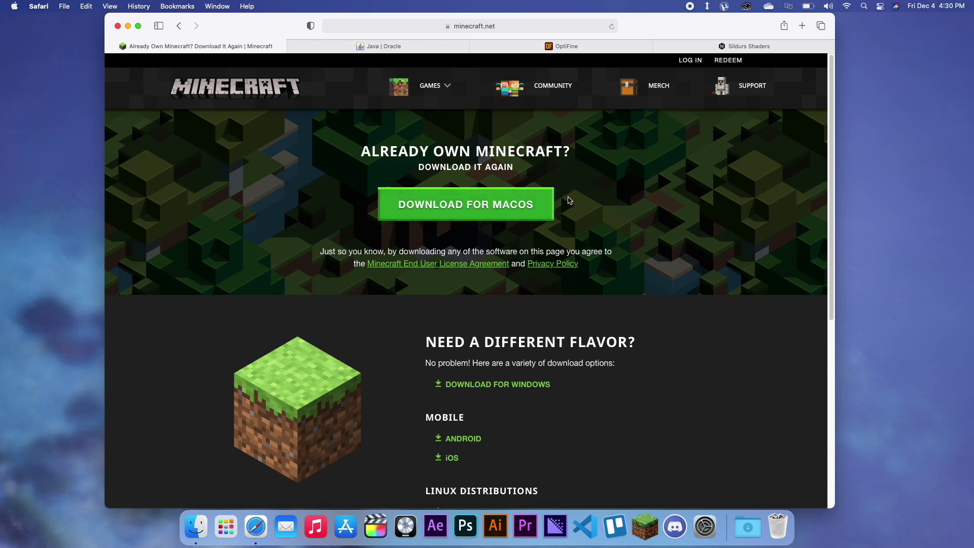
Step: Download Minecraft for macOS and reveal Minecraft.dmg in Finder from the Downloads stack
left_click(492, 211)
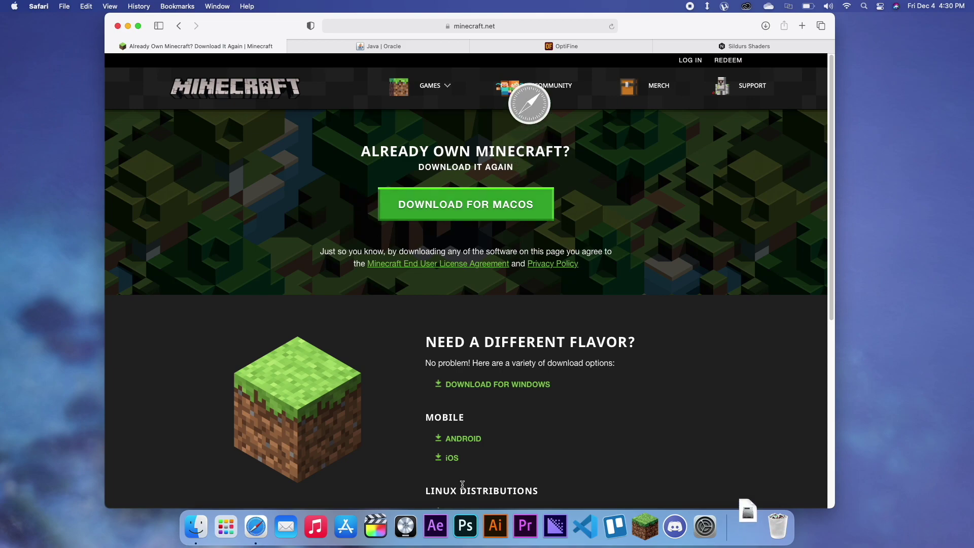
left_click(749, 528)
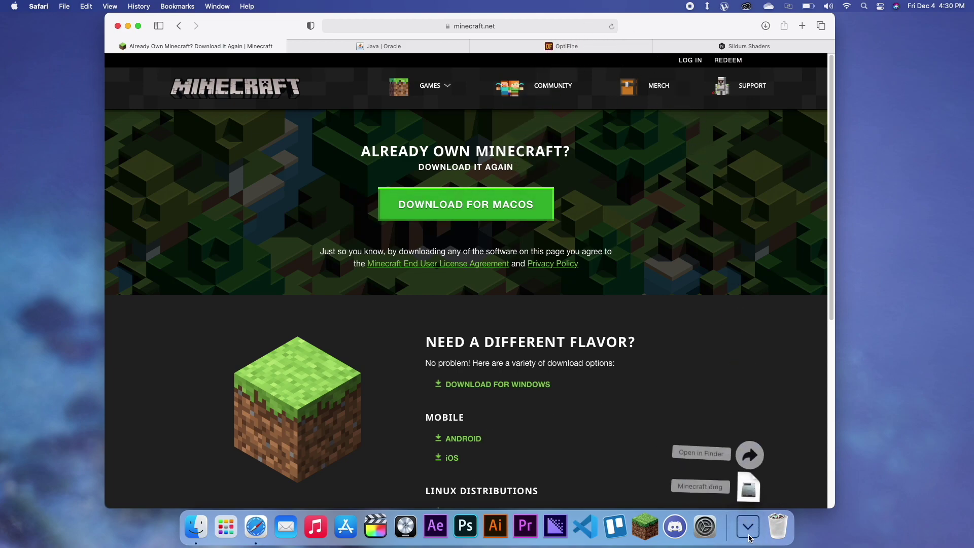
left_click(749, 455)
left_click_drag(471, 120, 661, 230)
Step: Open Minecraft.dmg, copy Minecraft into Applications, and close both Finder windows
double_click(590, 247)
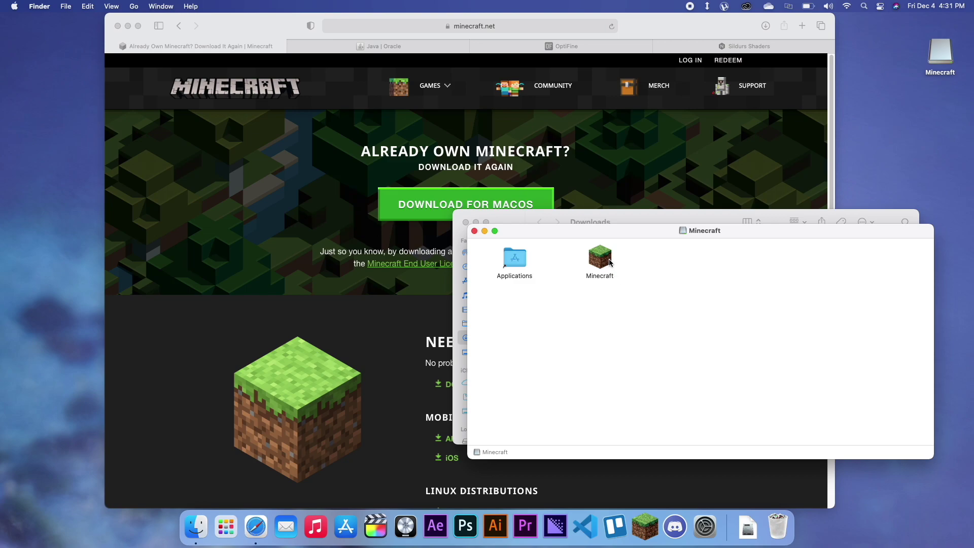
left_click_drag(608, 261, 514, 259)
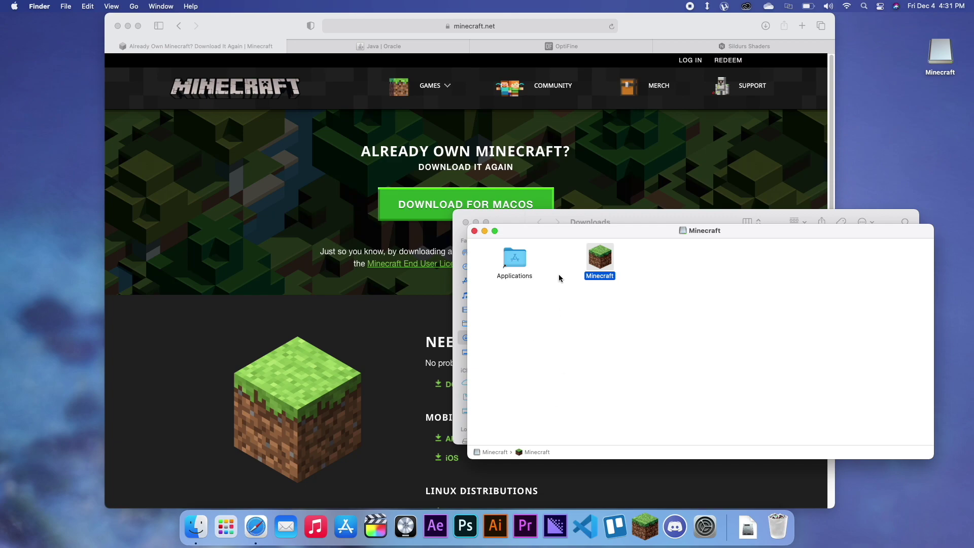
left_click_drag(477, 232, 519, 218)
left_click(513, 221)
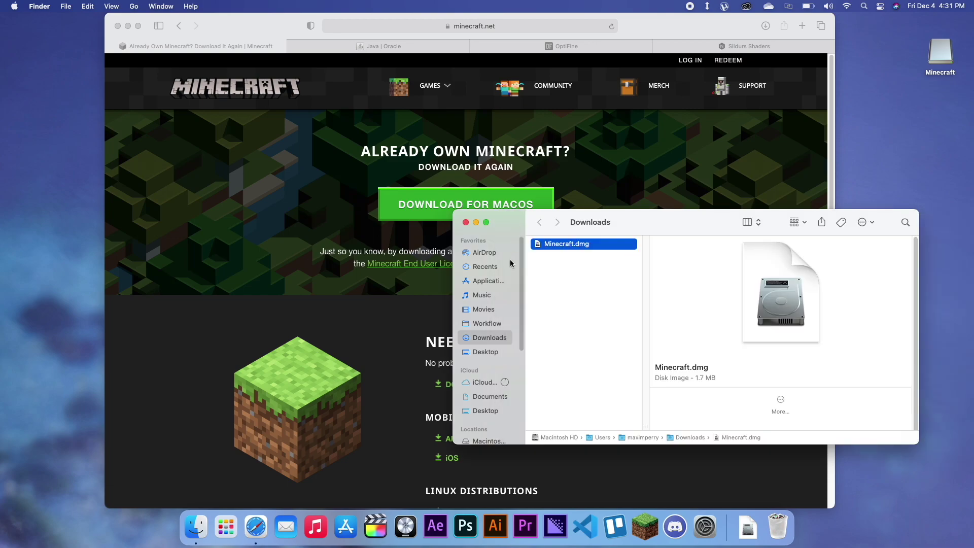
left_click(466, 223)
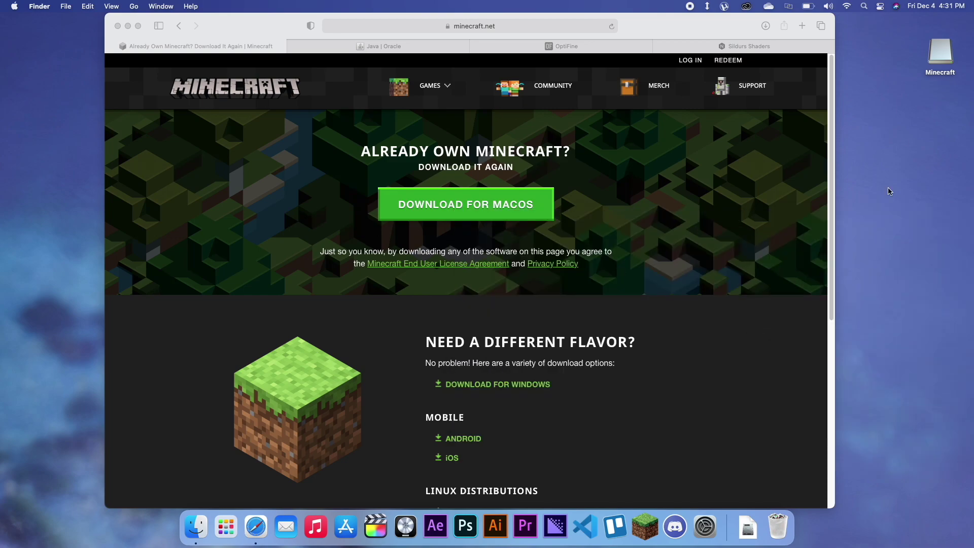
Step: Eject the Minecraft disk and launch Minecraft from the Dock, approving the downloaded-app warning
right_click(937, 51)
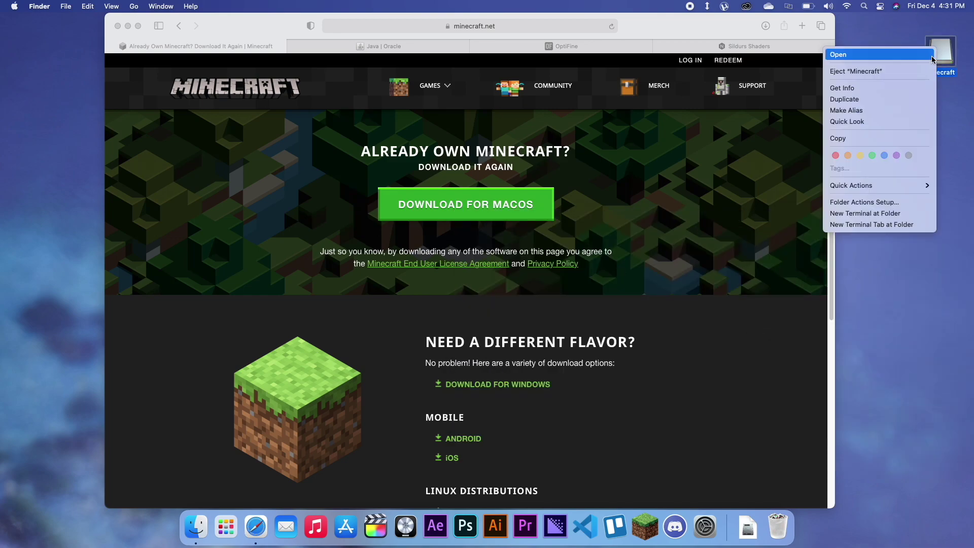
left_click(870, 73)
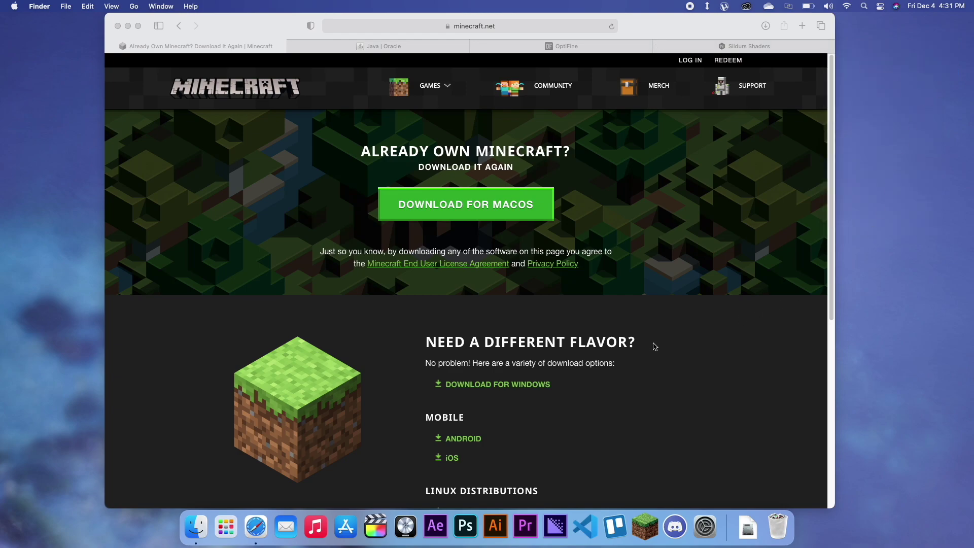
left_click(650, 527)
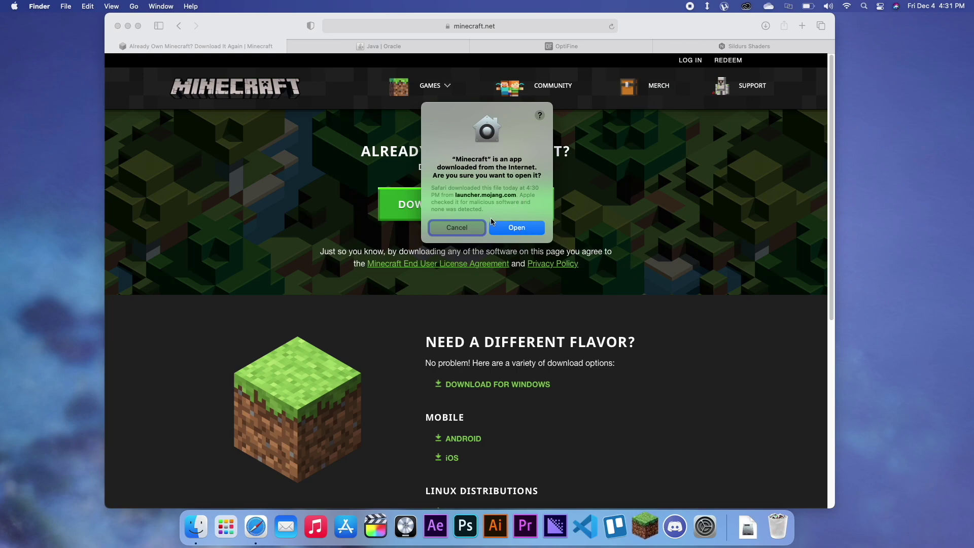
left_click(523, 232)
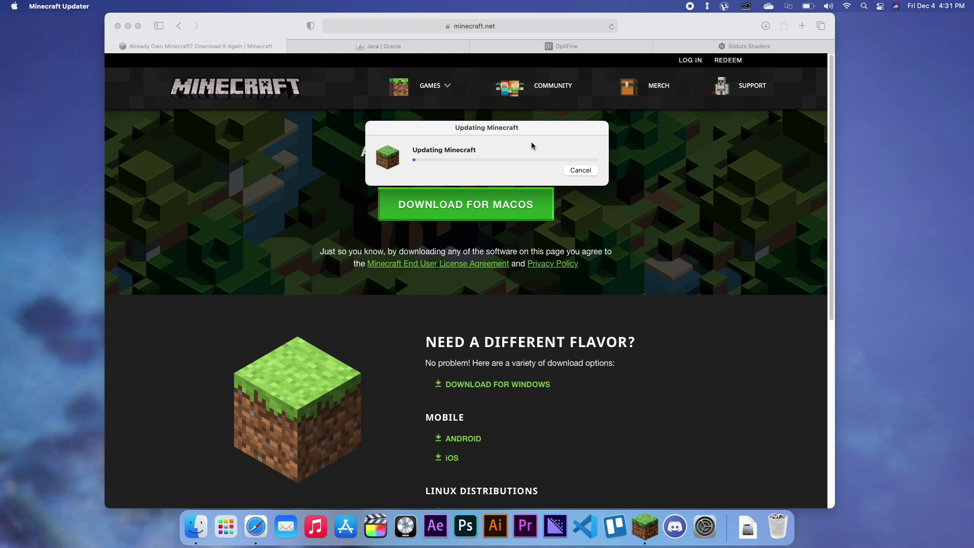
Step: Move the updater window aside while it updates, then minimize Safari
left_click_drag(536, 131, 659, 268)
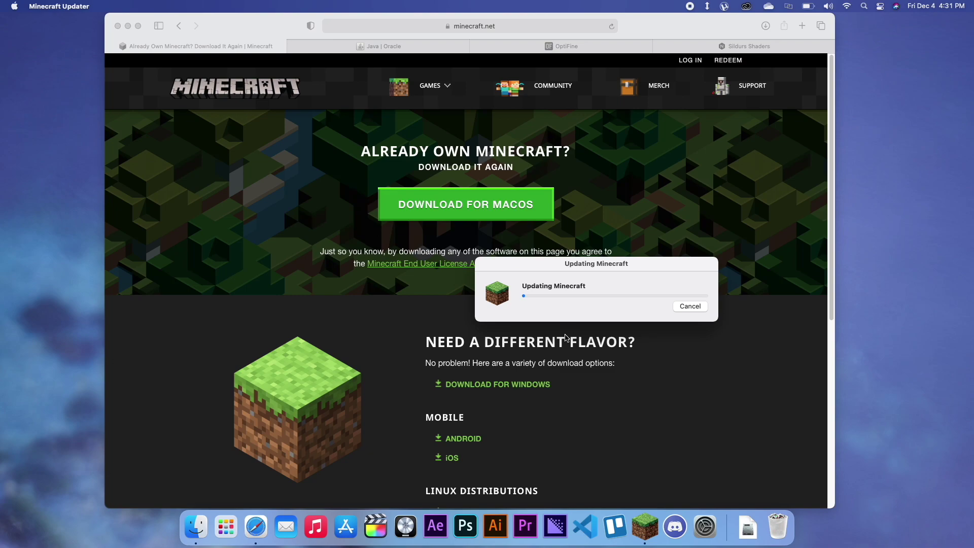
left_click_drag(614, 262, 784, 366)
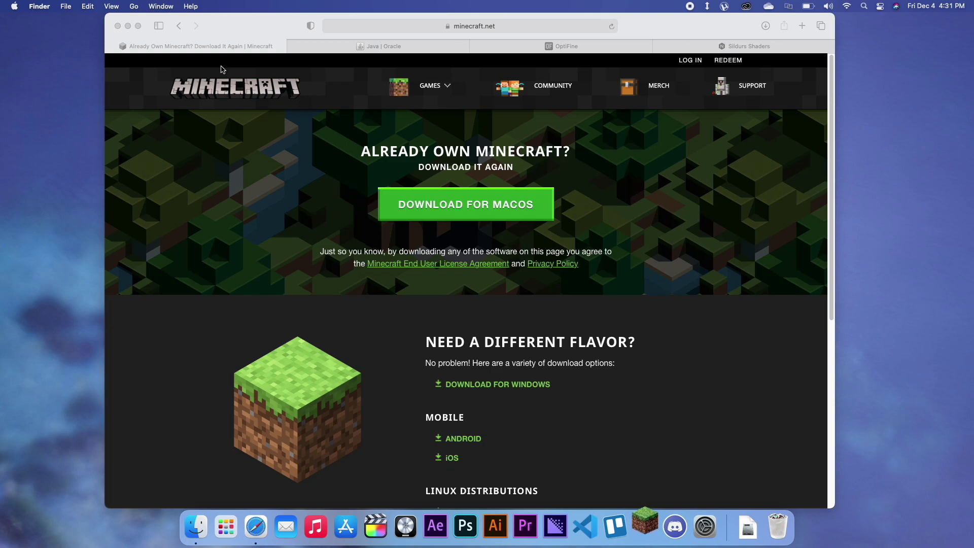
left_click(128, 26)
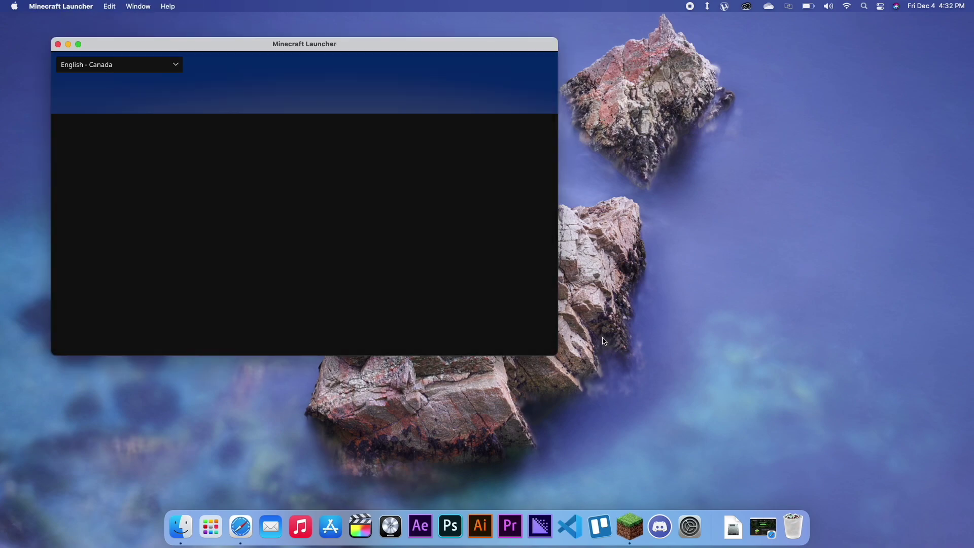
Step: Sign in to the launcher via Mojang Login with the account e-mail and password
left_click_drag(392, 45, 612, 113)
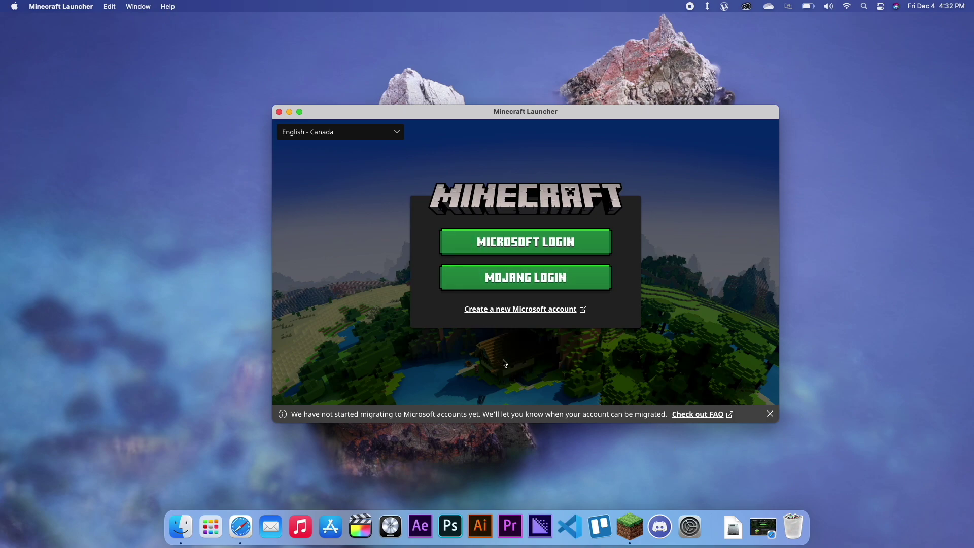
left_click(502, 279)
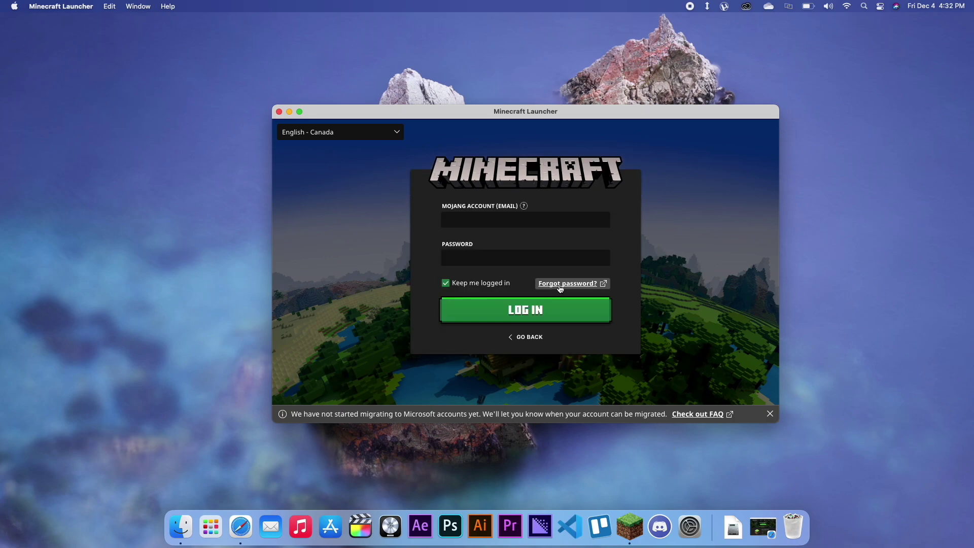
left_click(505, 214)
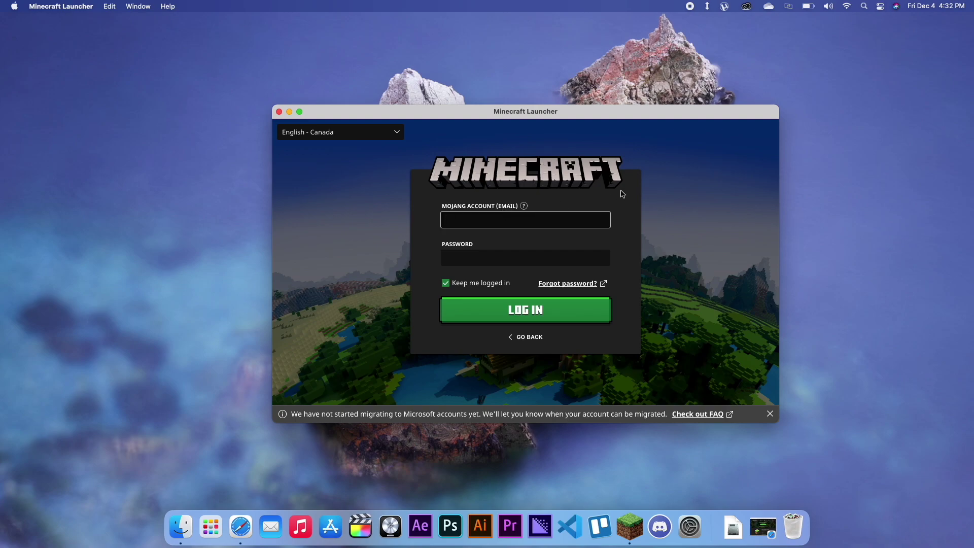
key("Tab")
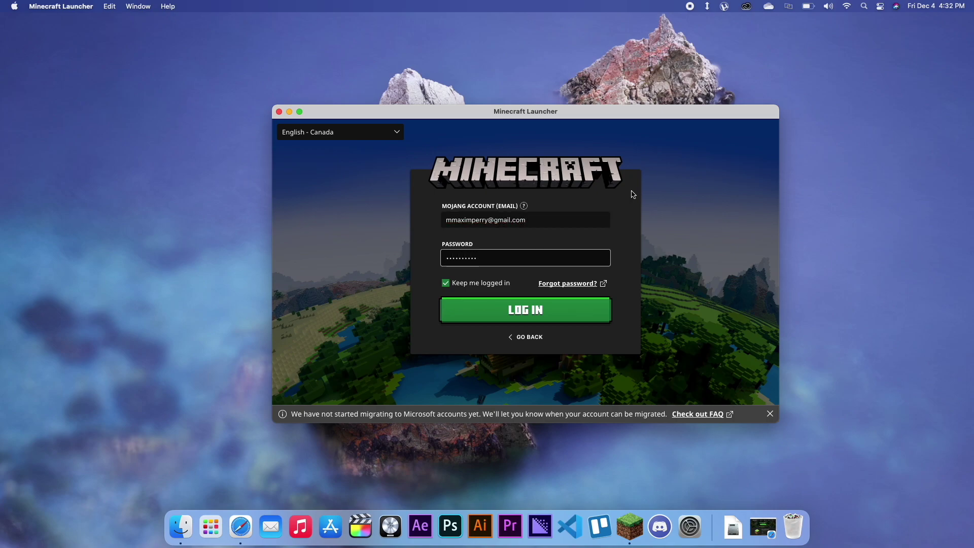
key("Return")
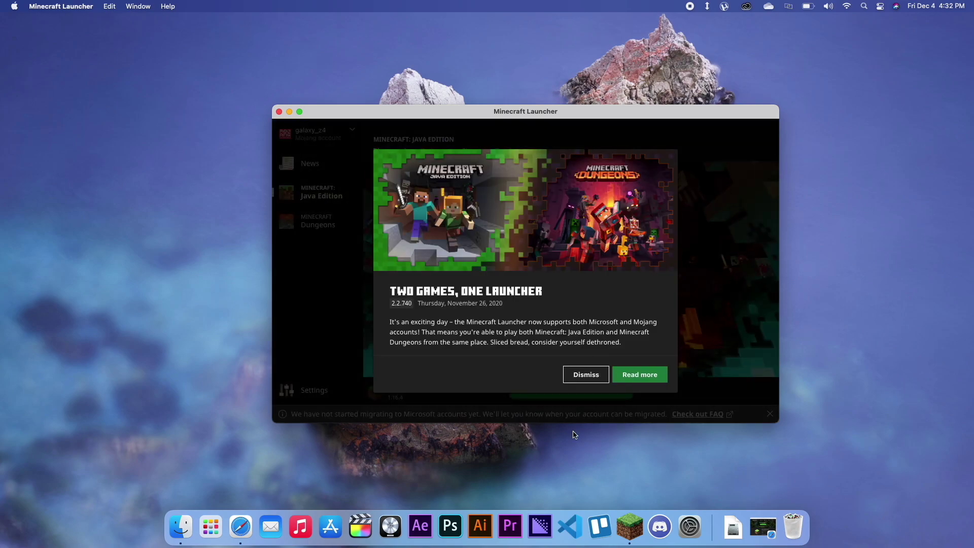
Step: Dismiss the news and account migration notices, then press PLAY to download release 1.16.4
left_click(588, 374)
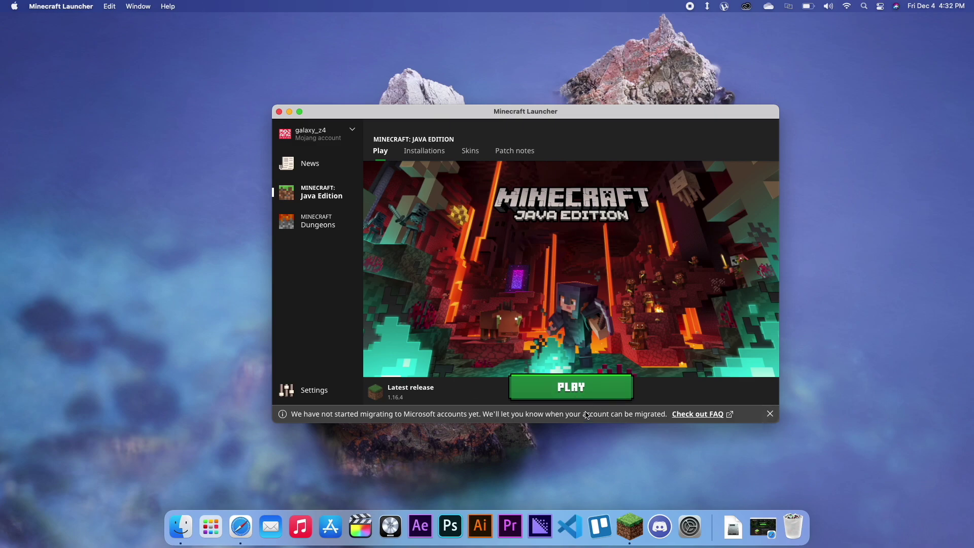
left_click(774, 416)
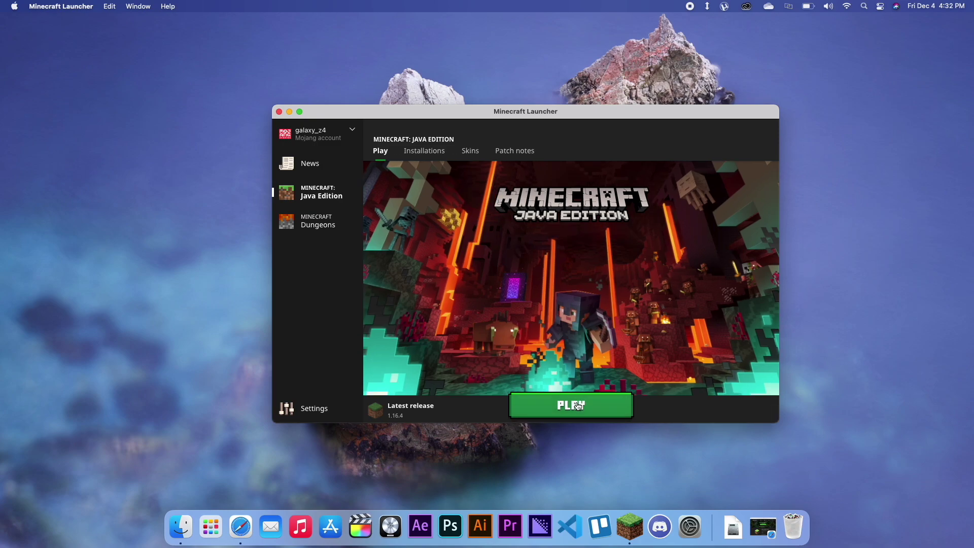
left_click(568, 406)
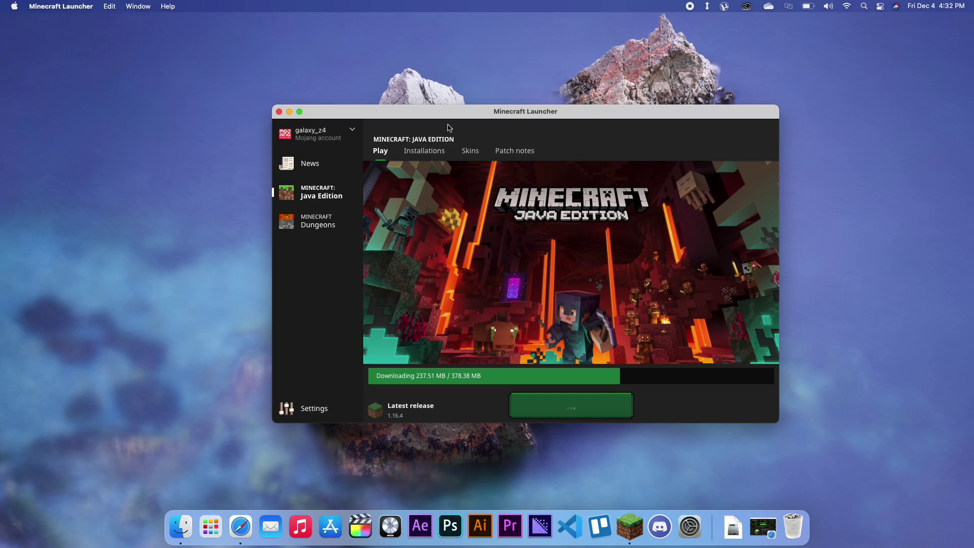
Step: Let the 1.16.4 download complete, then hide the launcher as the game opens
left_click_drag(459, 118, 522, 107)
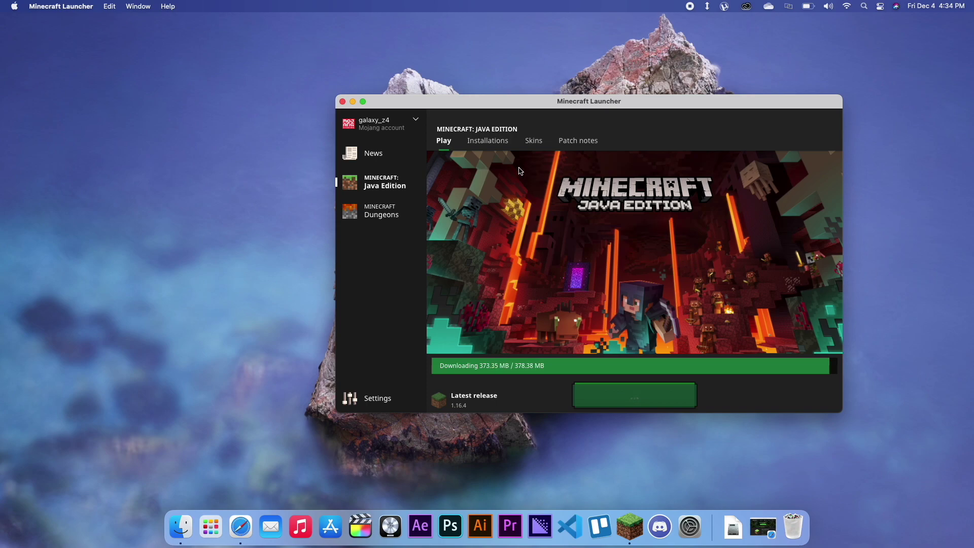
key("cmd+h")
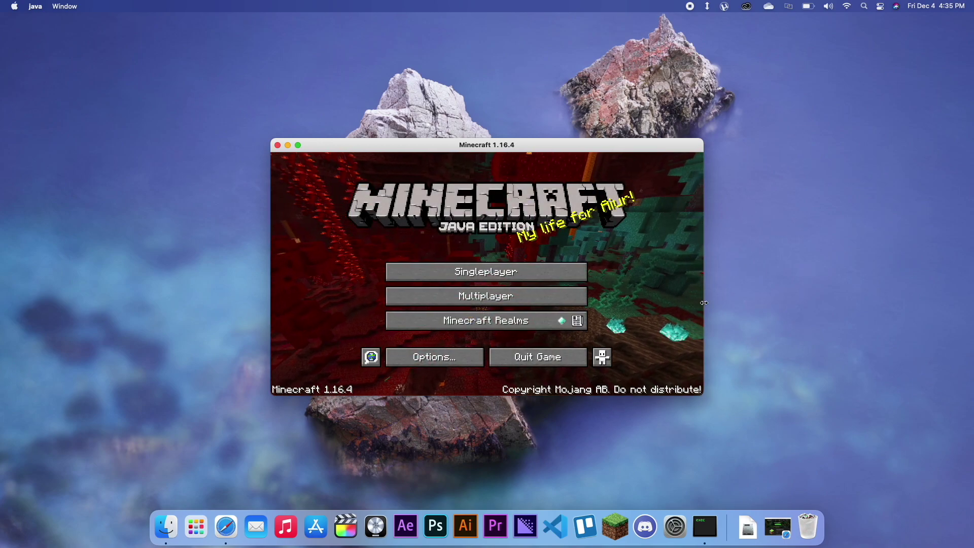
Step: Choose Quit Game on the Minecraft 1.16.4 title screen
left_click_drag(640, 148, 654, 127)
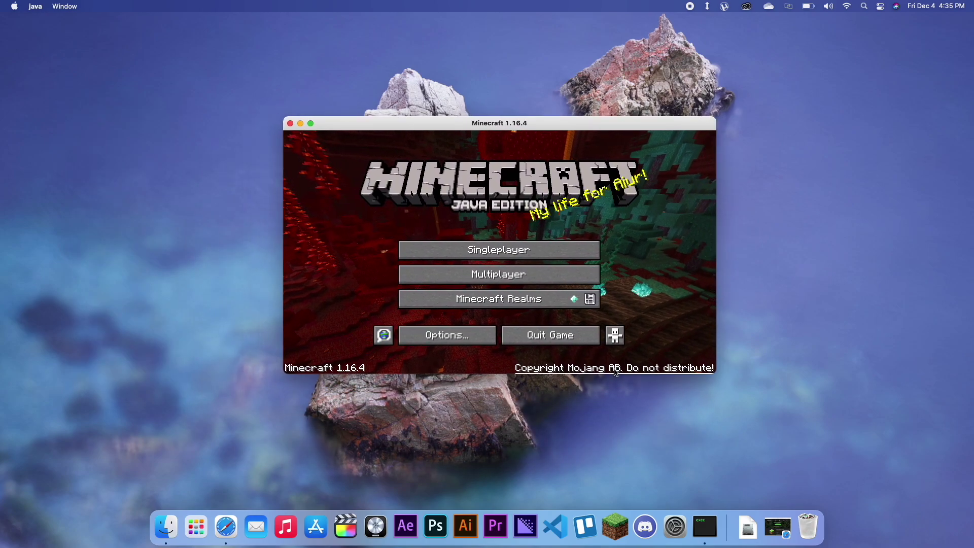
left_click(576, 345)
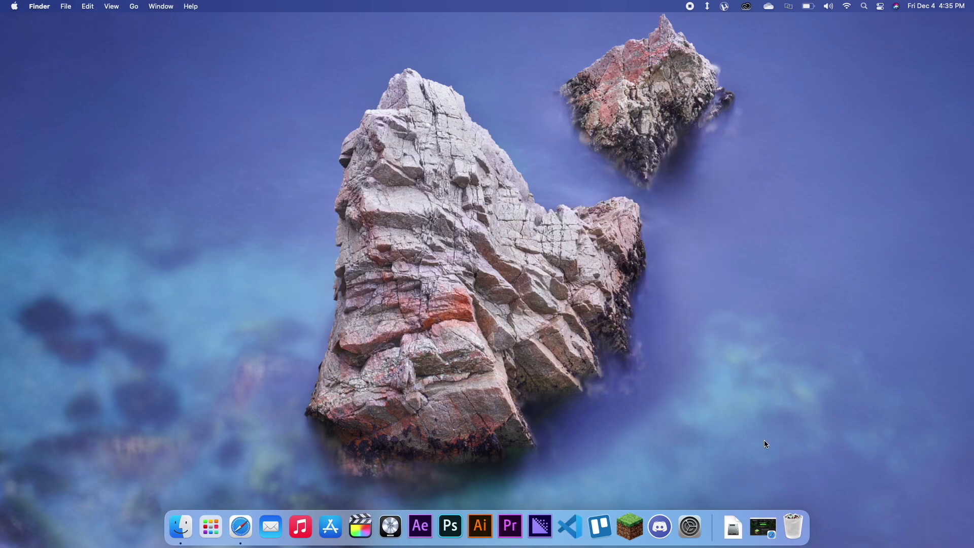
Step: Restore Safari, close the Minecraft tab, and go to the Java download page for Mac
left_click(759, 530)
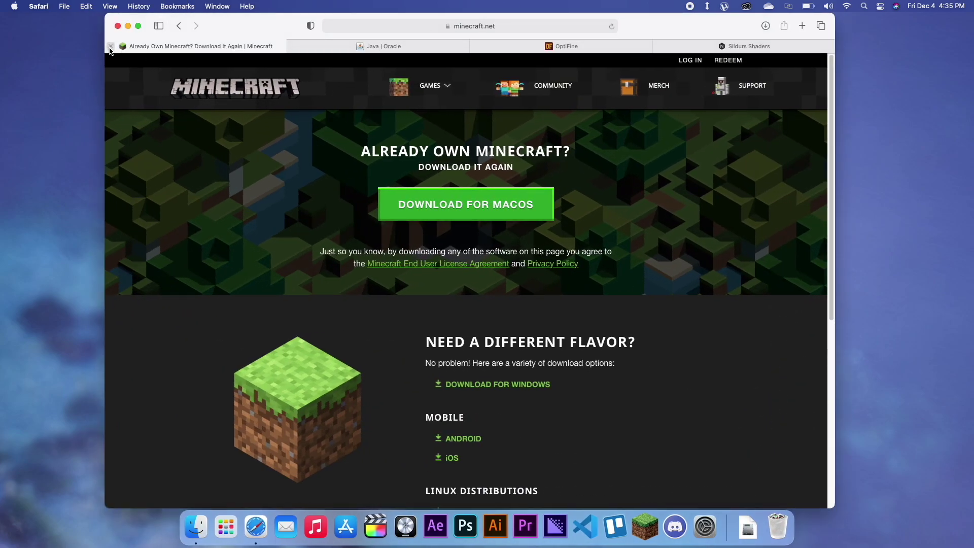
left_click(111, 46)
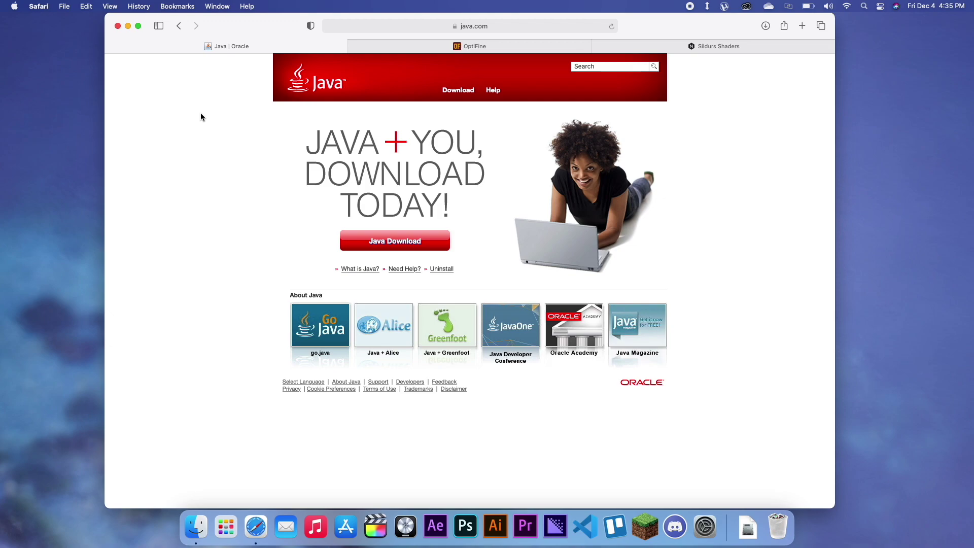
left_click(417, 245)
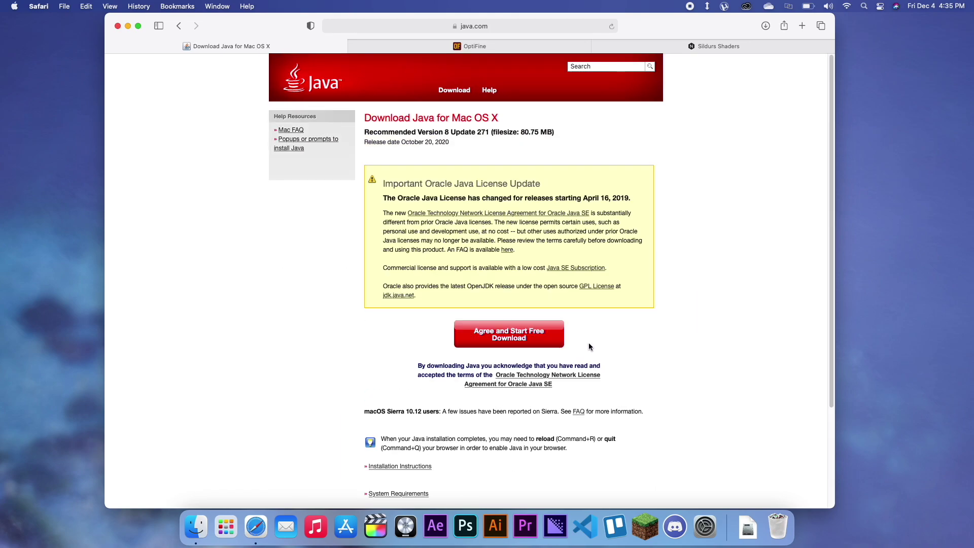
Step: Agree to the licence, download jre-8u271-macosx-x64.dmg, and open it from Downloads
left_click(485, 341)
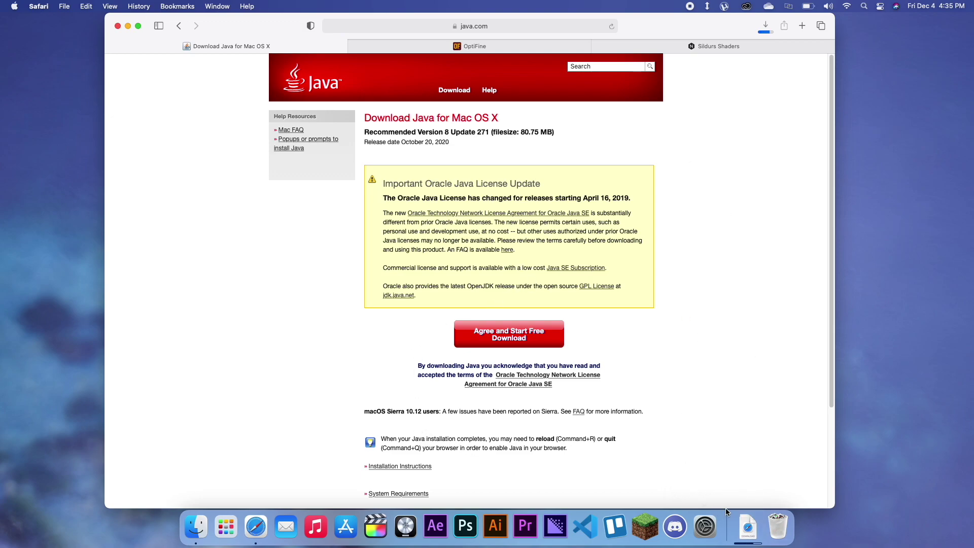
left_click(748, 527)
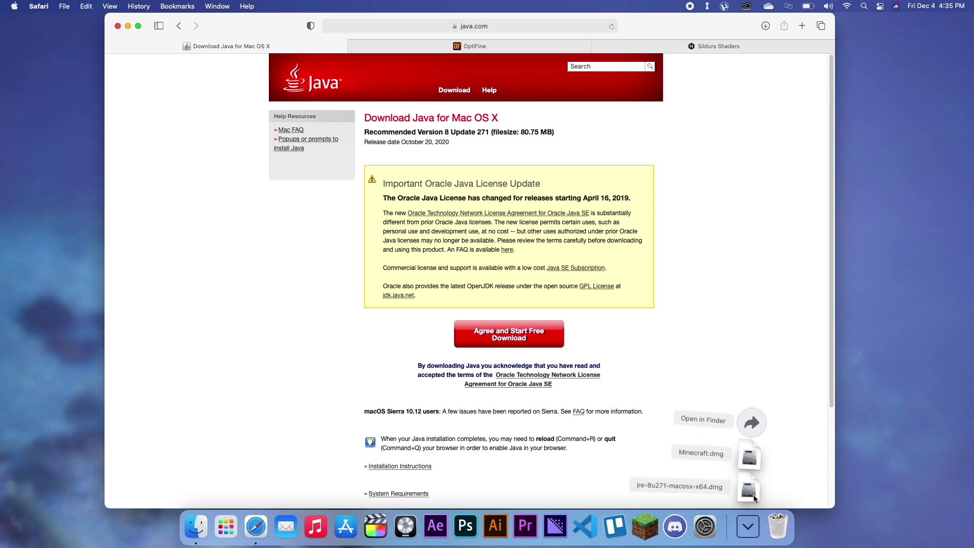
left_click(753, 494)
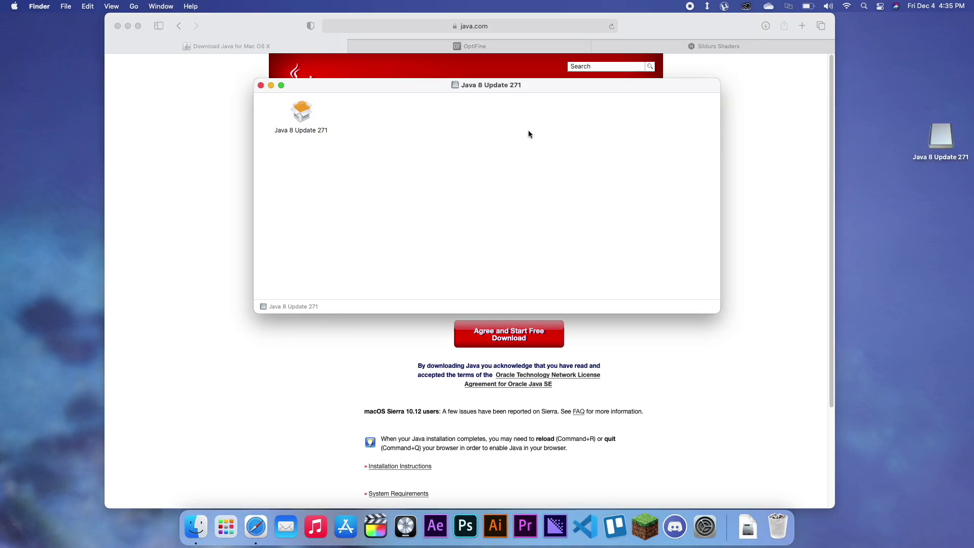
Step: Launch the Java 8 Update 271 package, approve the Gatekeeper prompt, and authorise with the account password
left_click_drag(335, 90, 455, 165)
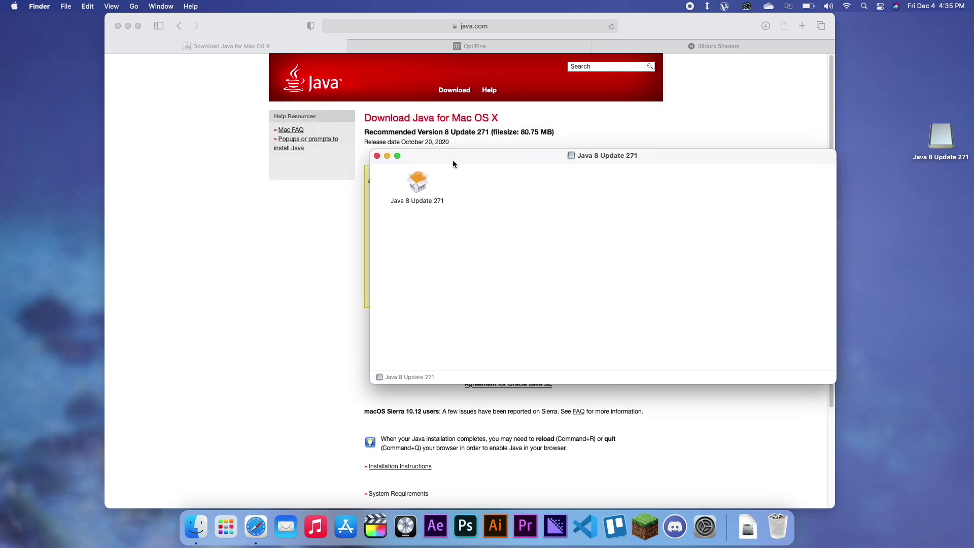
left_click(424, 189)
double_click(424, 189)
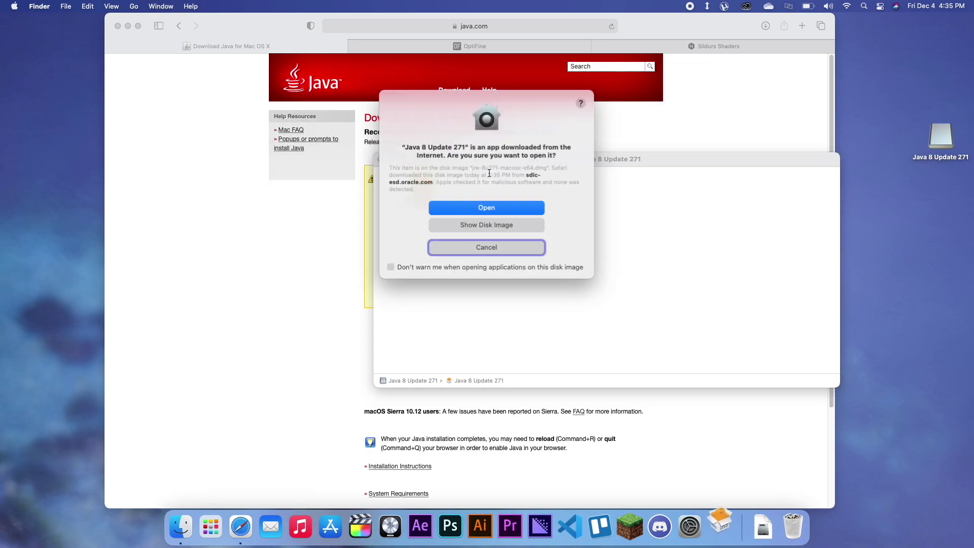
left_click(496, 208)
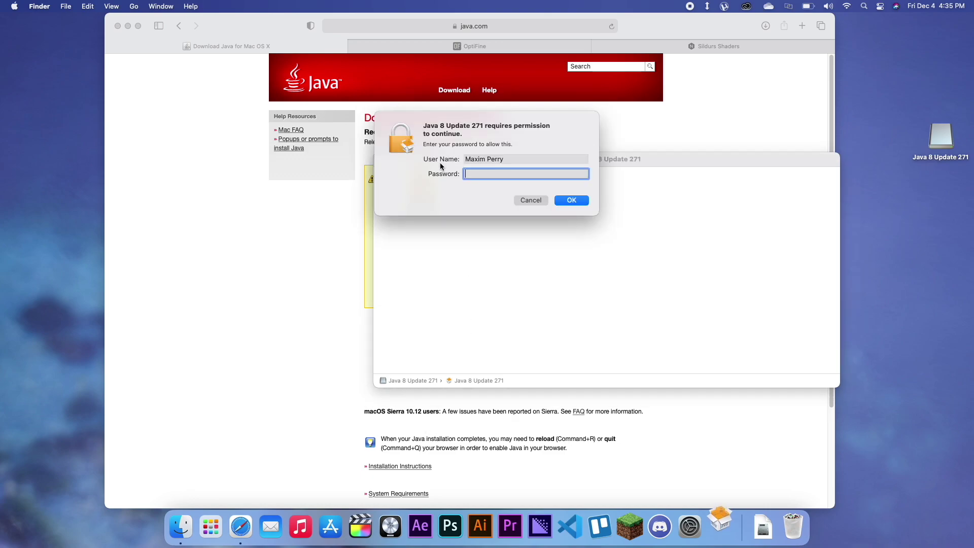
type("****")
key("Return")
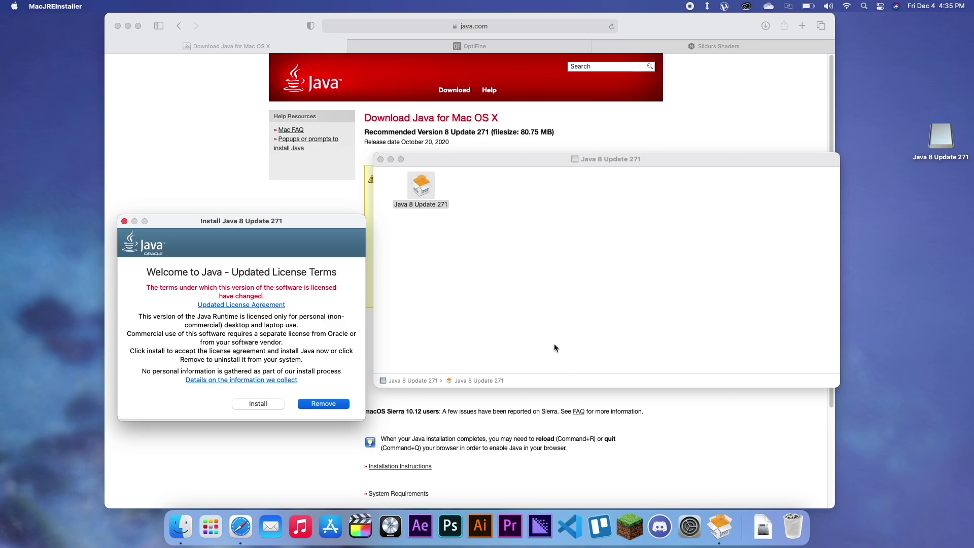
left_click_drag(285, 217, 223, 258)
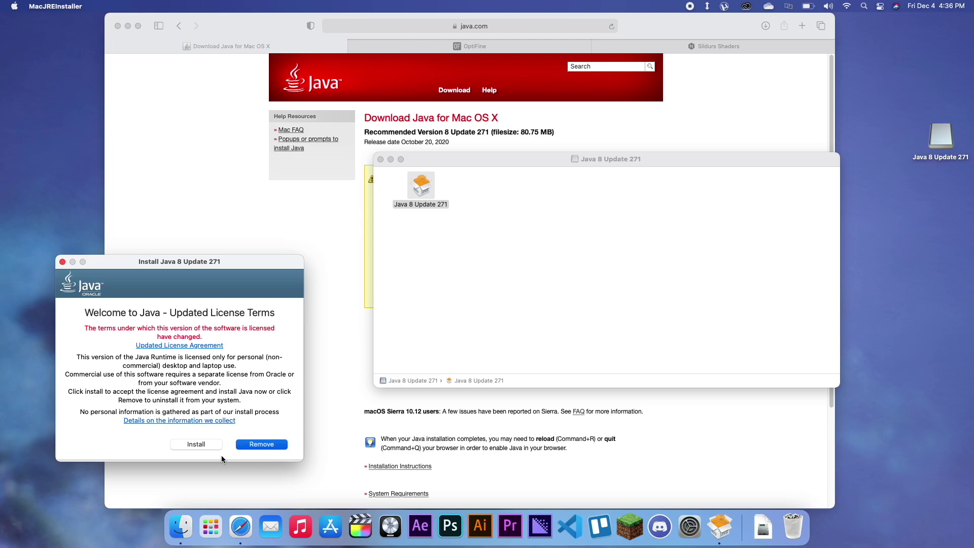
Step: Accept the updated licence terms and install Java 8 Update 271 through to completion
left_click(197, 443)
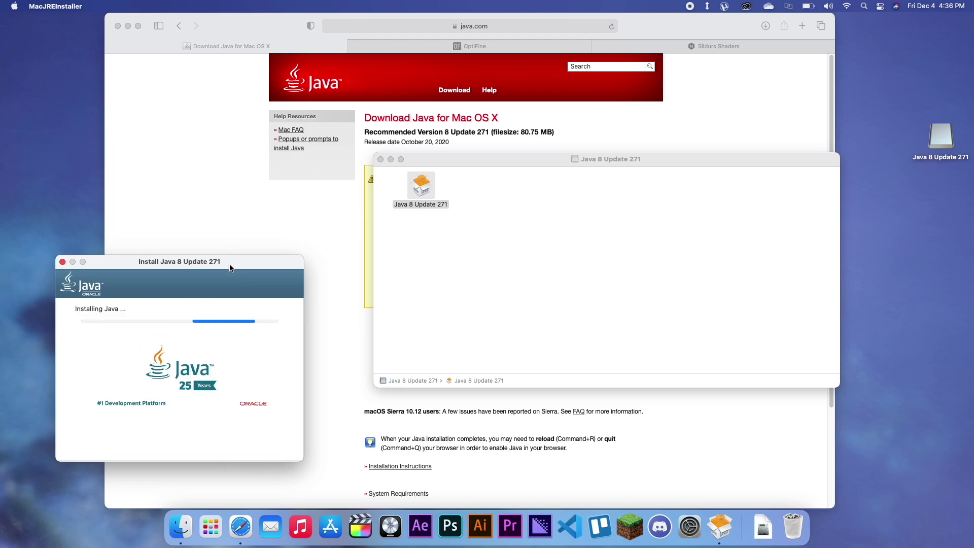
left_click_drag(230, 268, 225, 241)
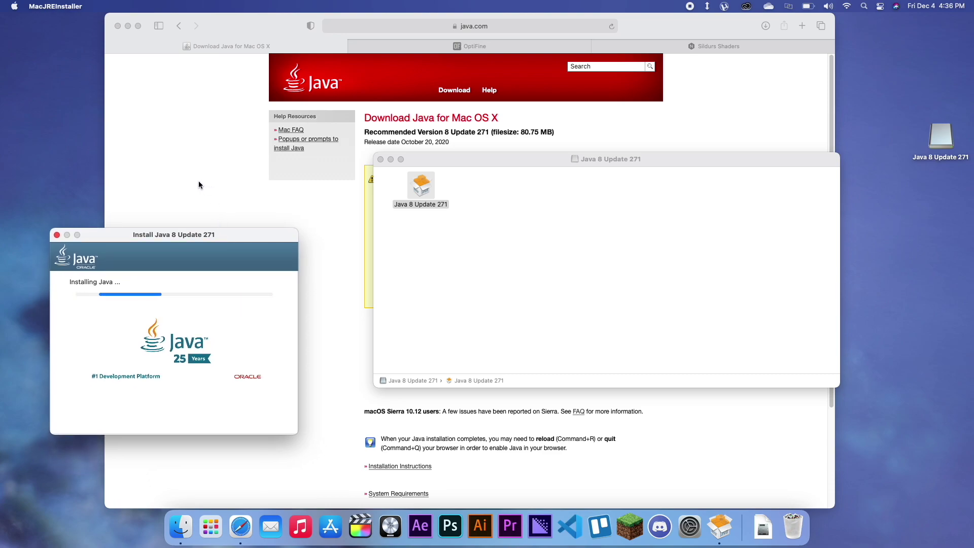
left_click_drag(641, 159, 685, 96)
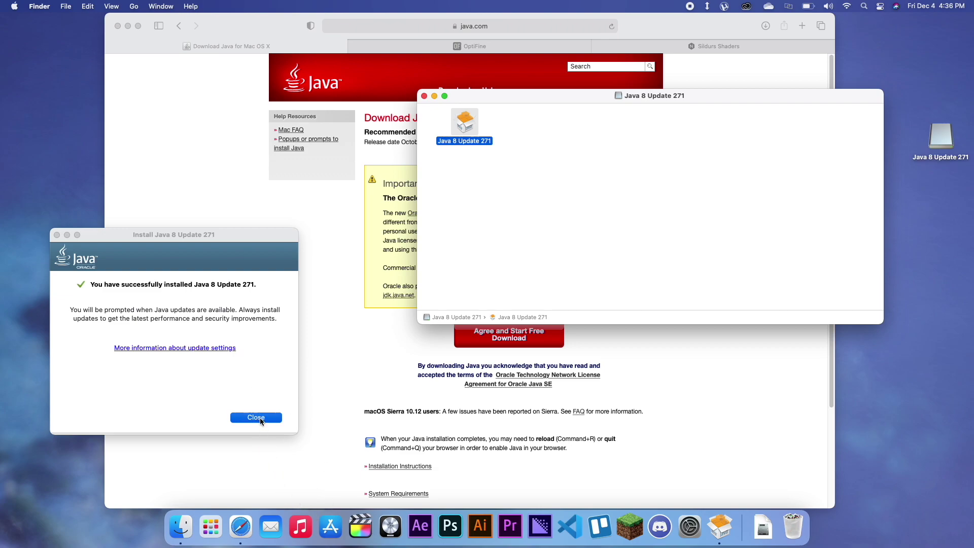
Step: Close the finished Java installer and its disk window, then eject the Java 8 Update 271 disk
left_click(260, 421)
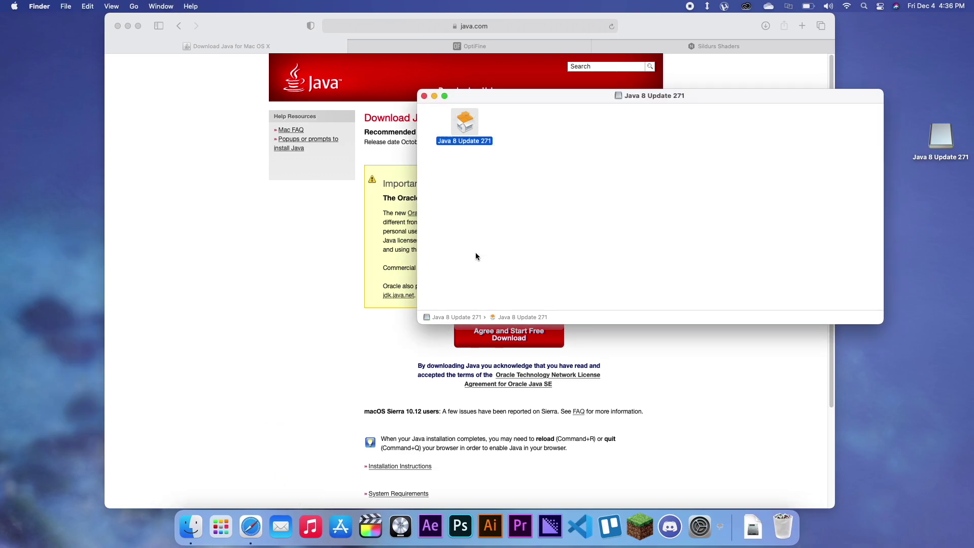
left_click(424, 98)
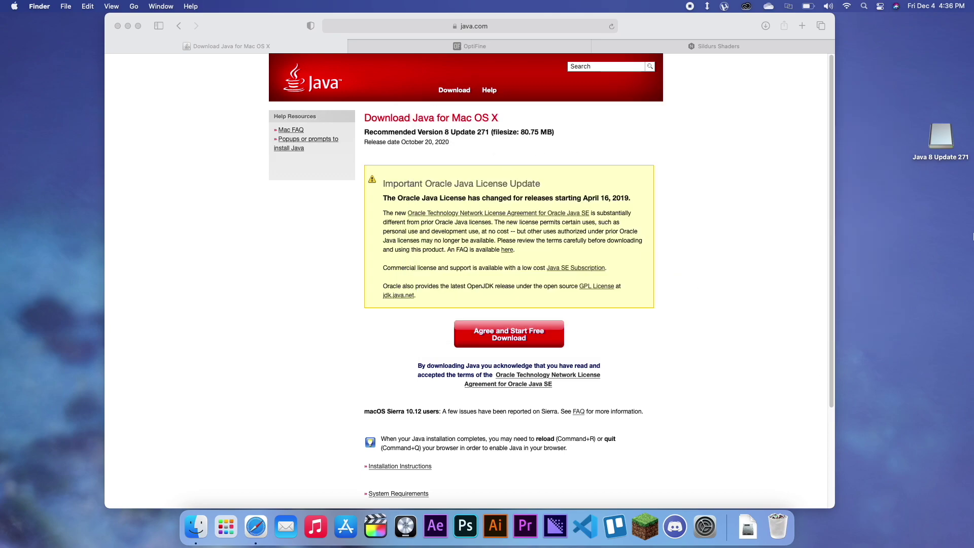
left_click(938, 130)
right_click(938, 130)
left_click(913, 149)
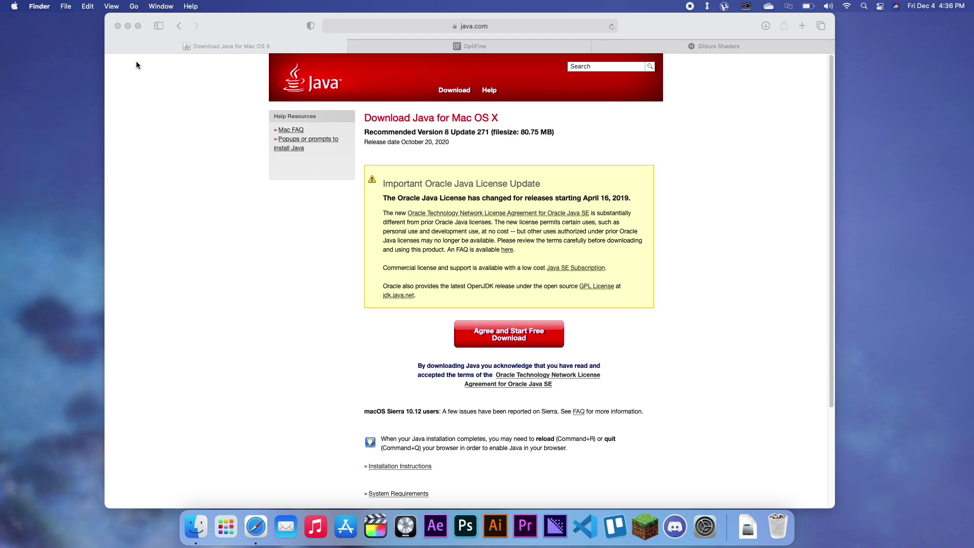
Step: Close the Java tab and go to OptiFine's Downloads page listing HD U G5 for 1.16.4
left_click(111, 46)
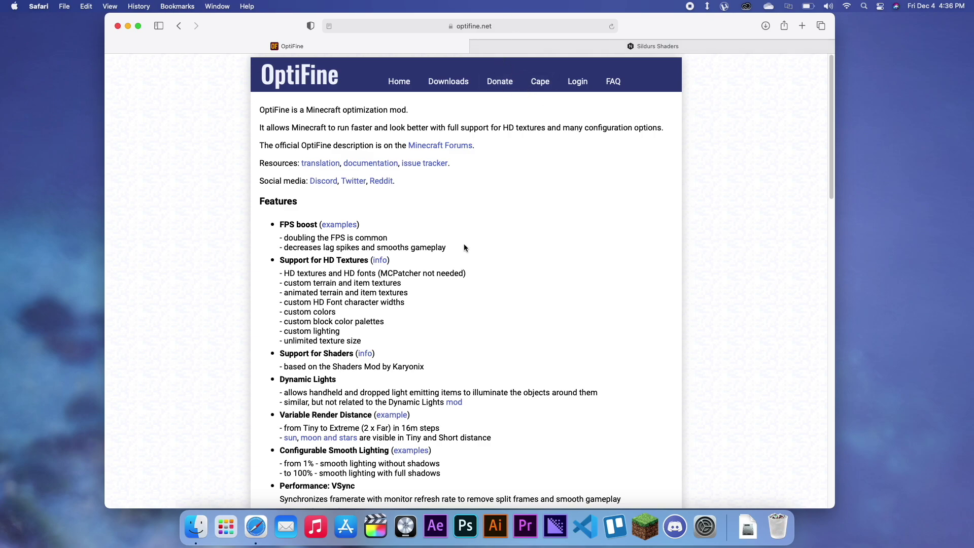
left_click(460, 83)
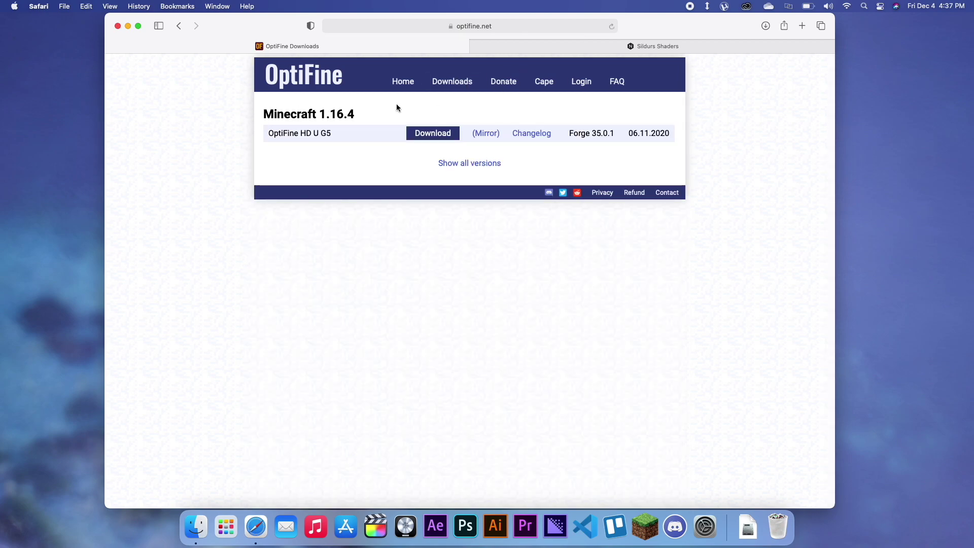
Step: Start the OptiFine 1.16.4 HD U G5 download, trash the stray install.dmg, and skip the adfoc.us ad
left_click(448, 137)
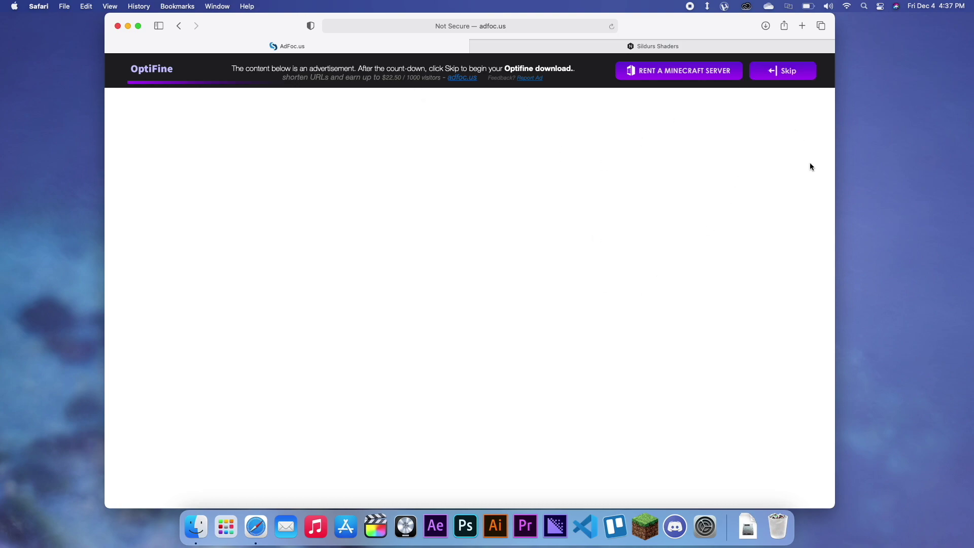
left_click(745, 531)
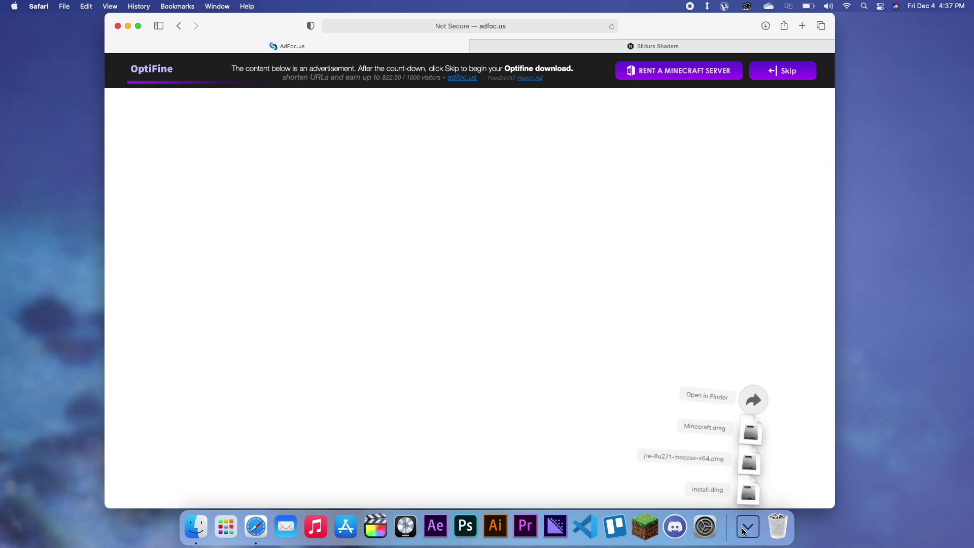
left_click(749, 491)
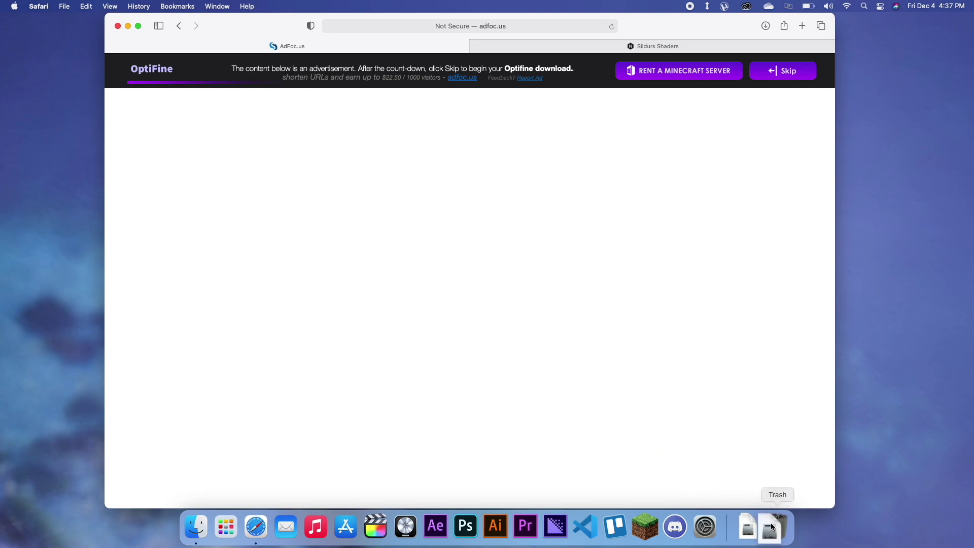
left_click(745, 539)
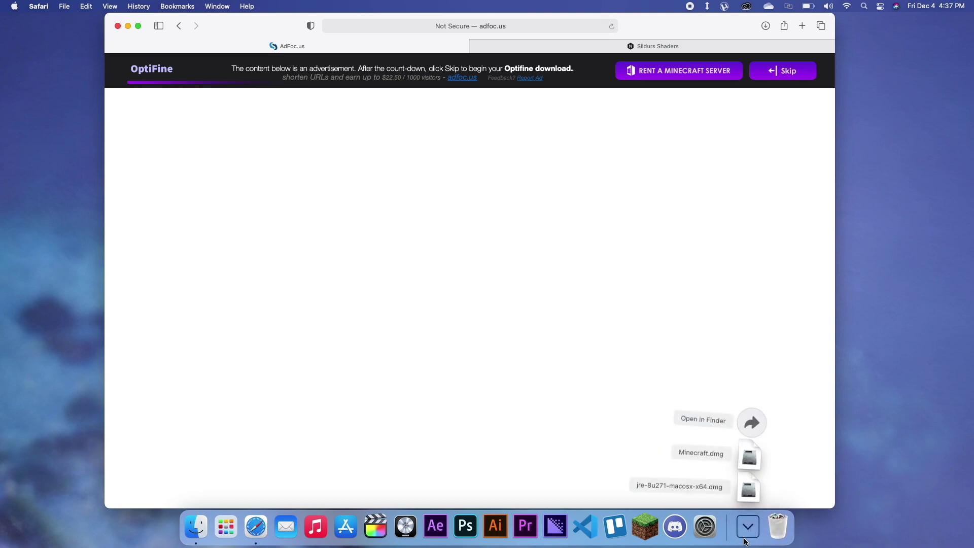
left_click(816, 424)
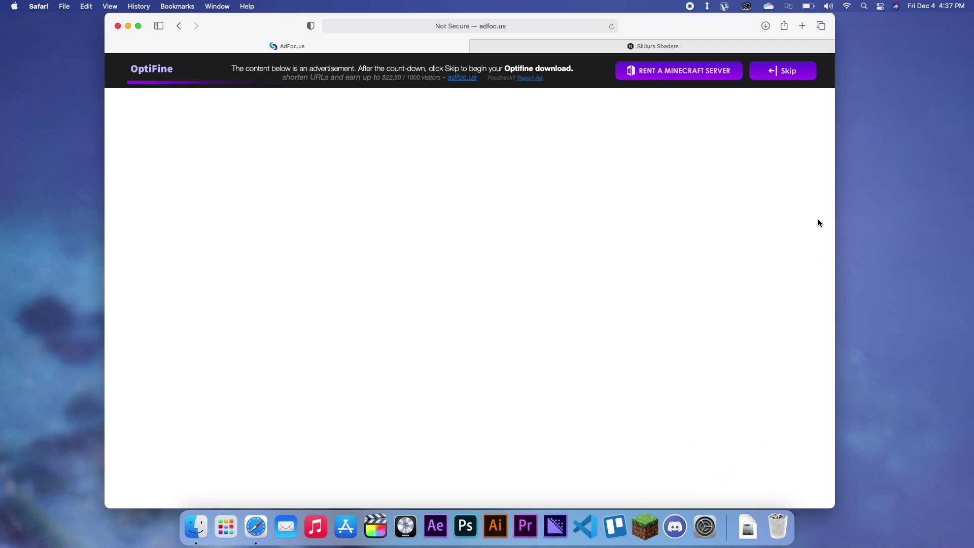
left_click(799, 72)
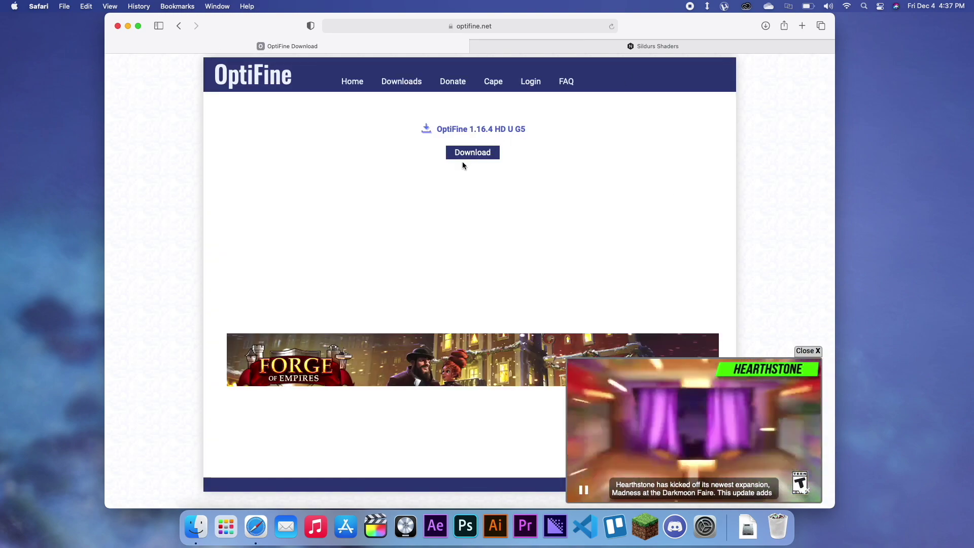
Step: Download OptiFine_1.16.4_HD_U_G5.jar, close the Genshin ad tab, and minimise Safari
left_click(474, 157)
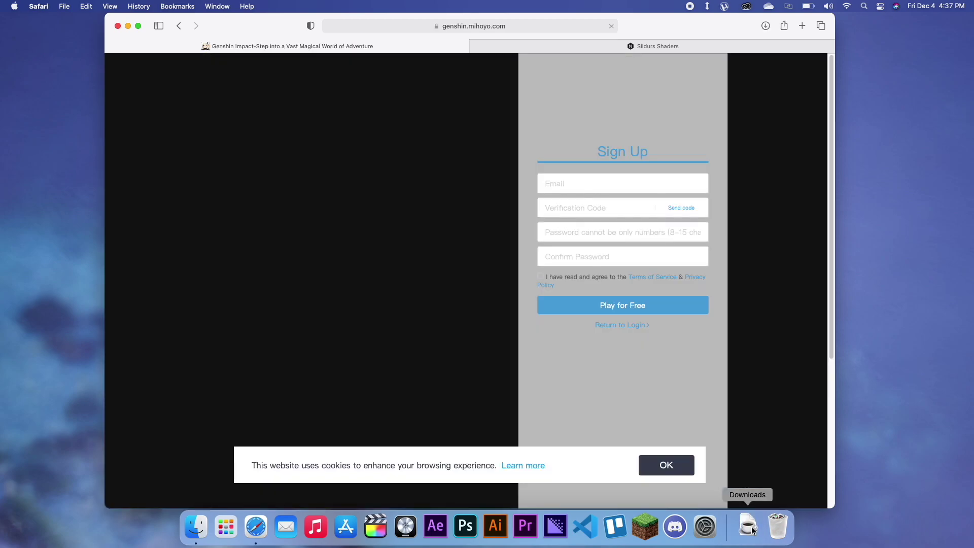
left_click(749, 527)
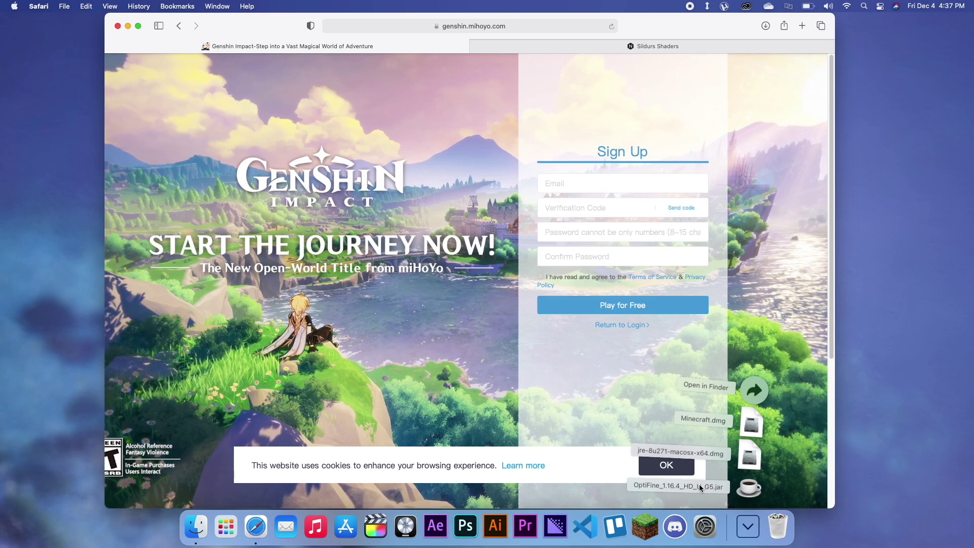
left_click(725, 488)
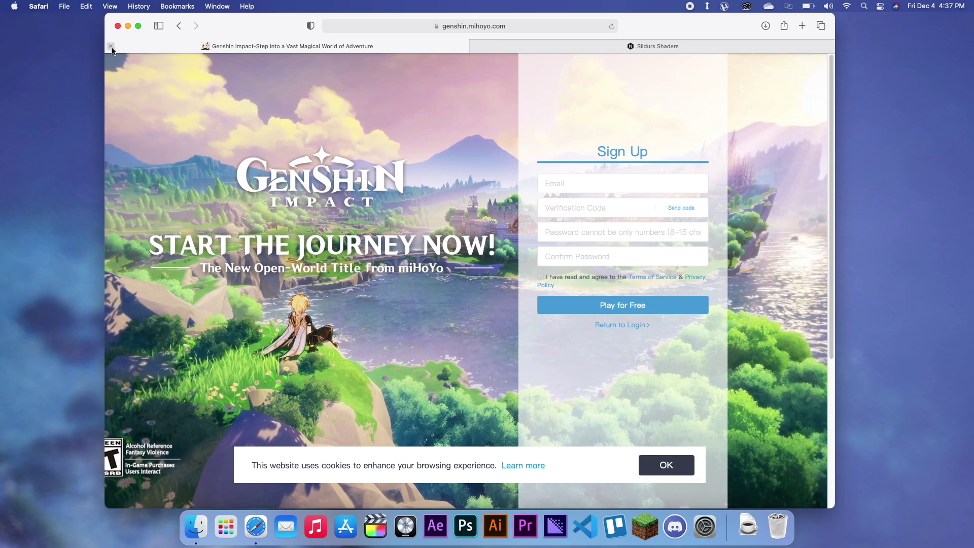
key("super+w")
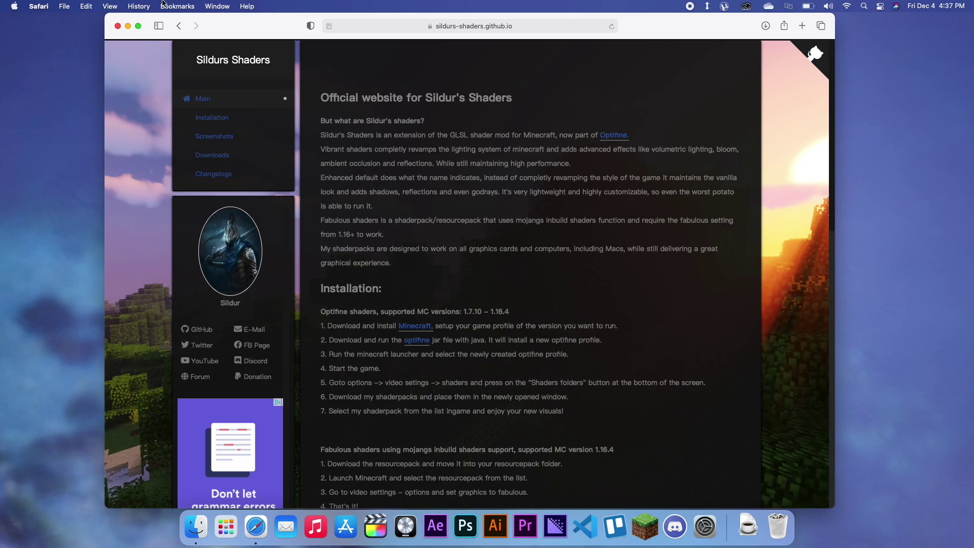
left_click(128, 27)
Step: Open the Downloads folder and launch the OptiFine jar, approving the Gatekeeper prompt
left_click(731, 526)
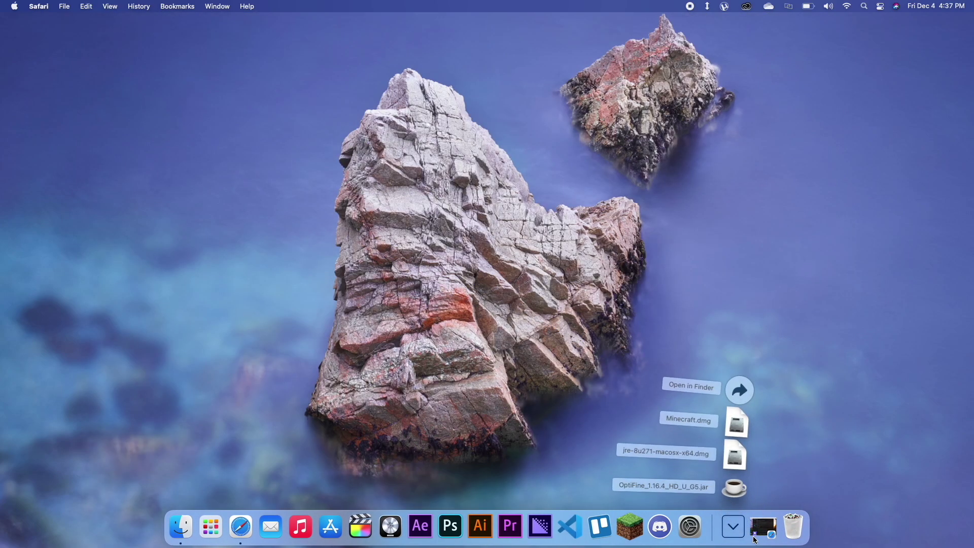
left_click(739, 390)
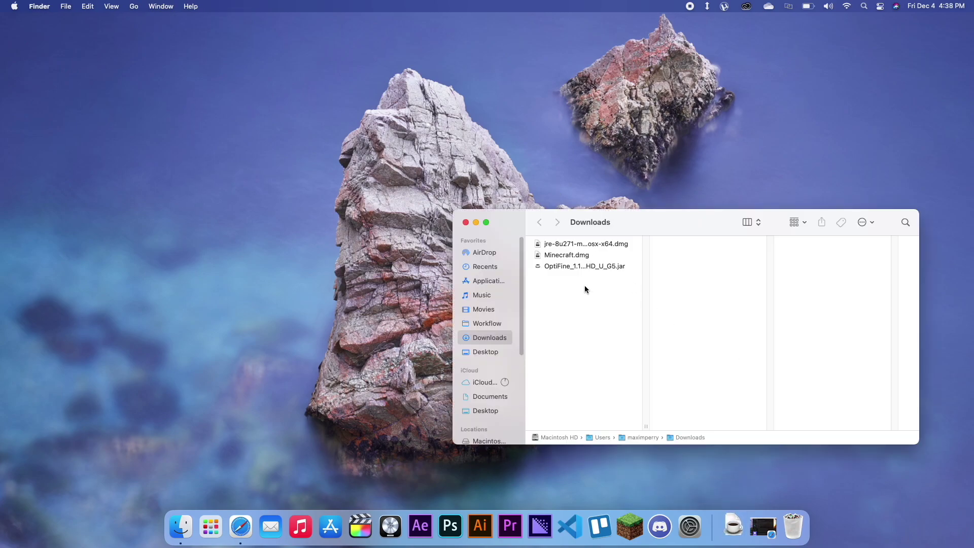
double_click(592, 267)
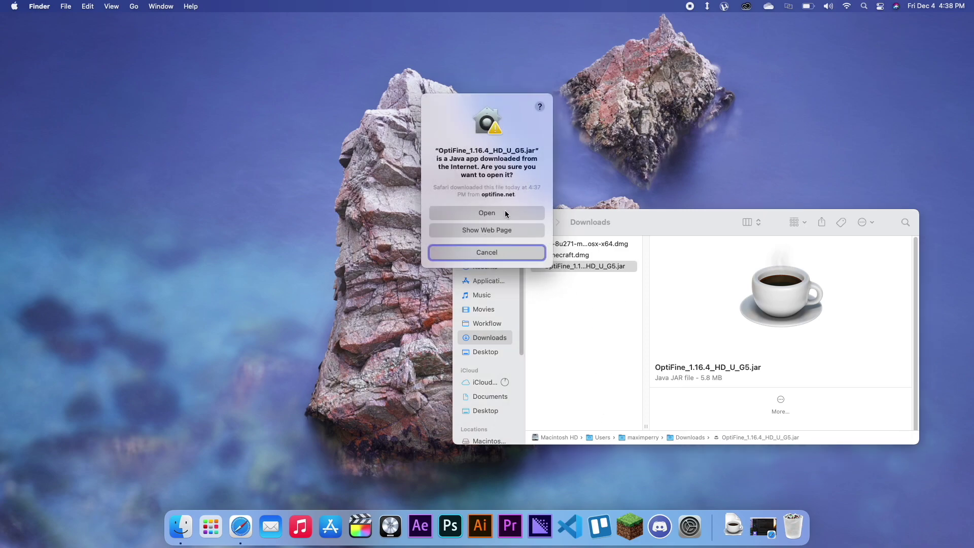
left_click(504, 211)
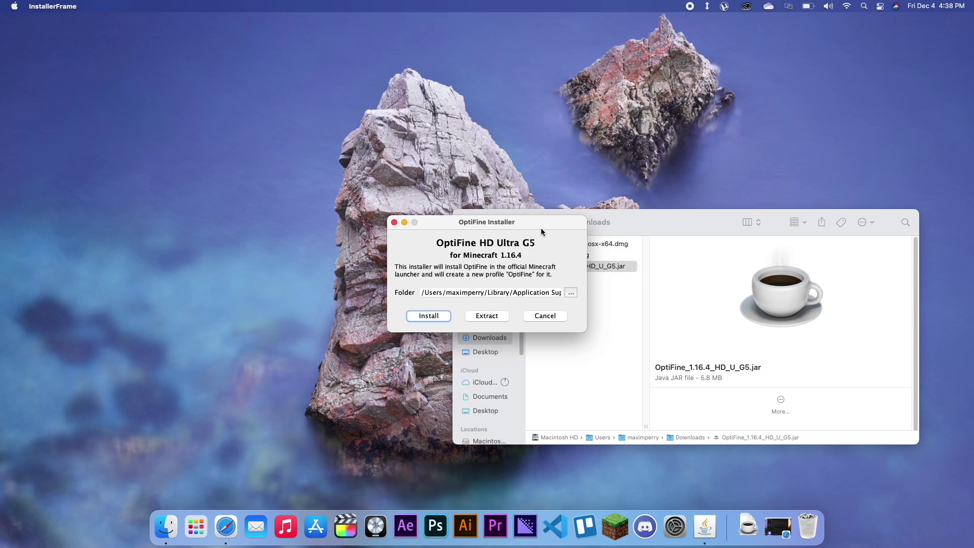
left_click_drag(544, 227, 292, 231)
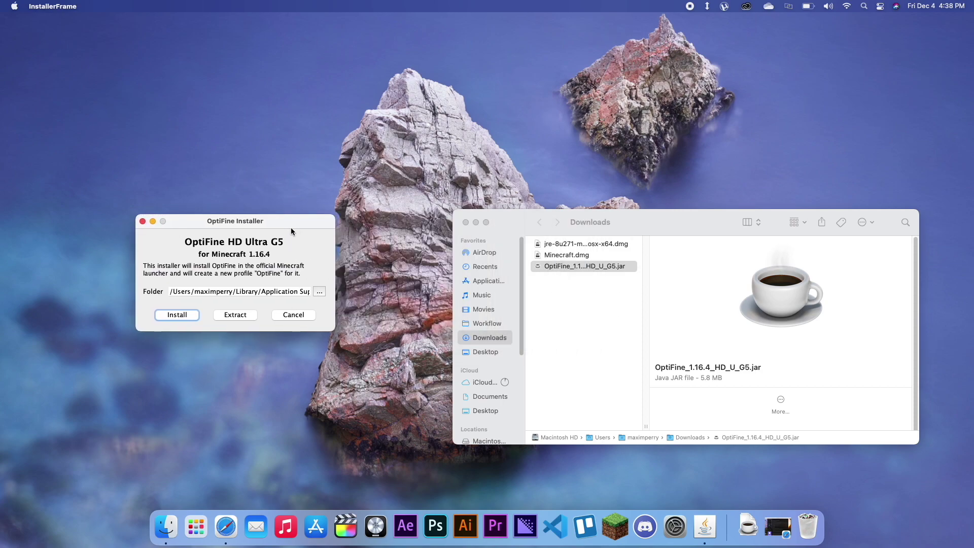
left_click(143, 224)
Step: Relaunch the OptiFine jar and install OptiFine HD Ultra G5 for Minecraft 1.16.4
right_click(552, 272)
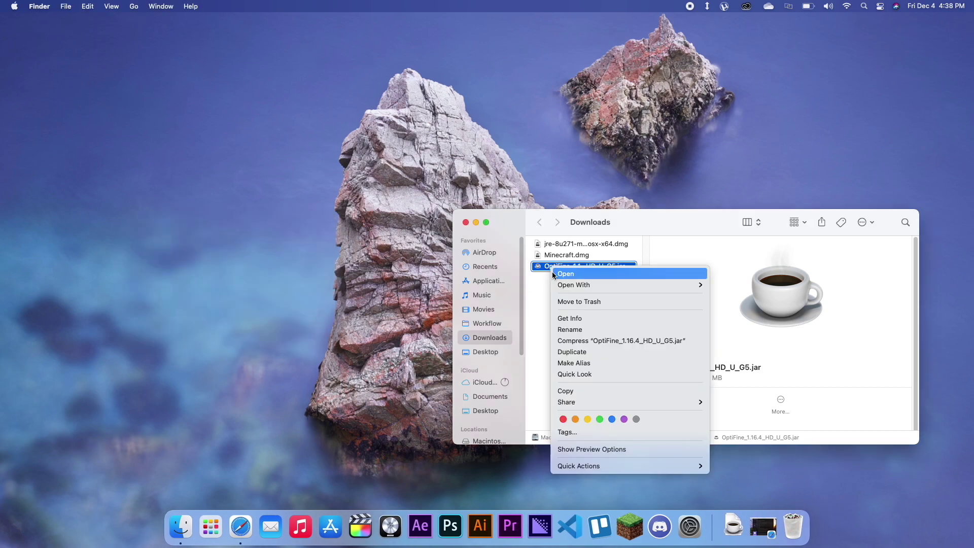
left_click(589, 273)
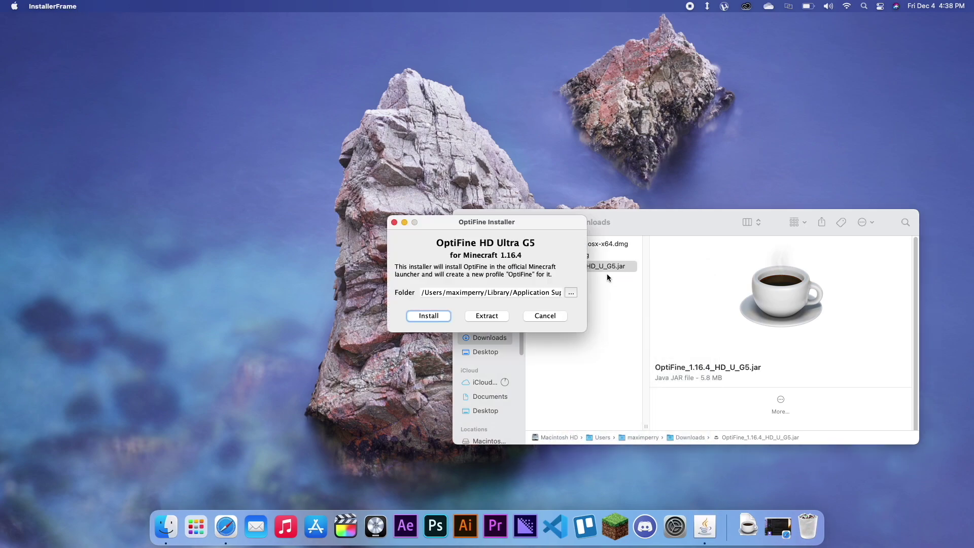
left_click_drag(519, 225, 321, 226)
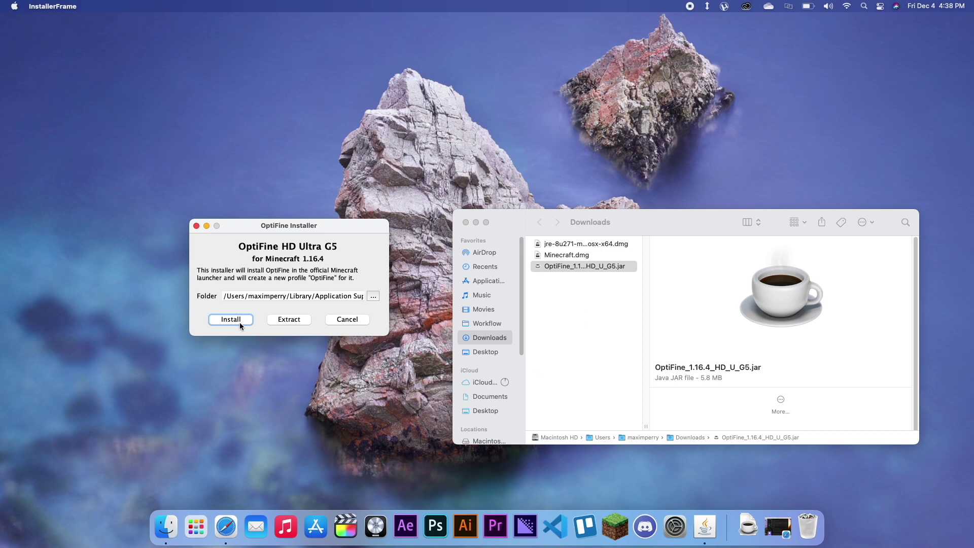
left_click_drag(332, 231, 339, 274)
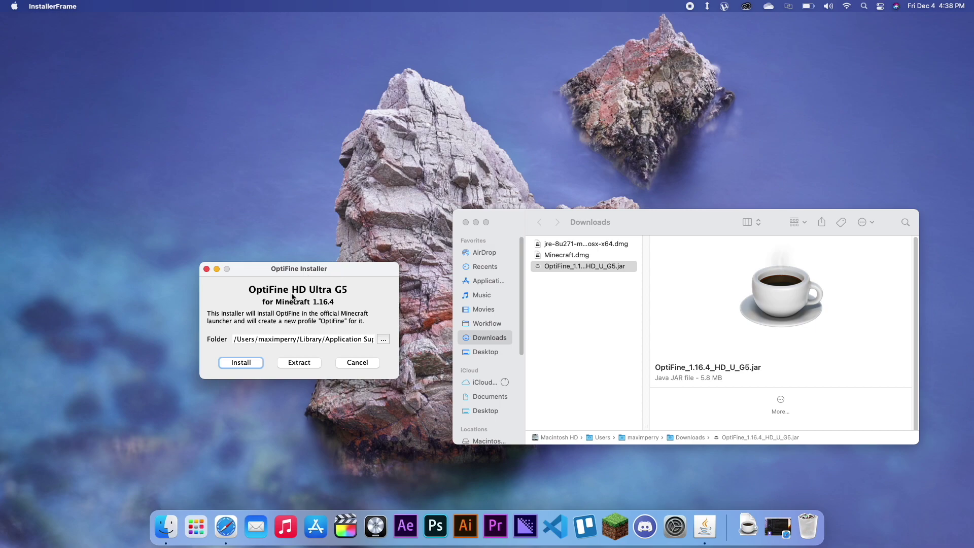
left_click(234, 364)
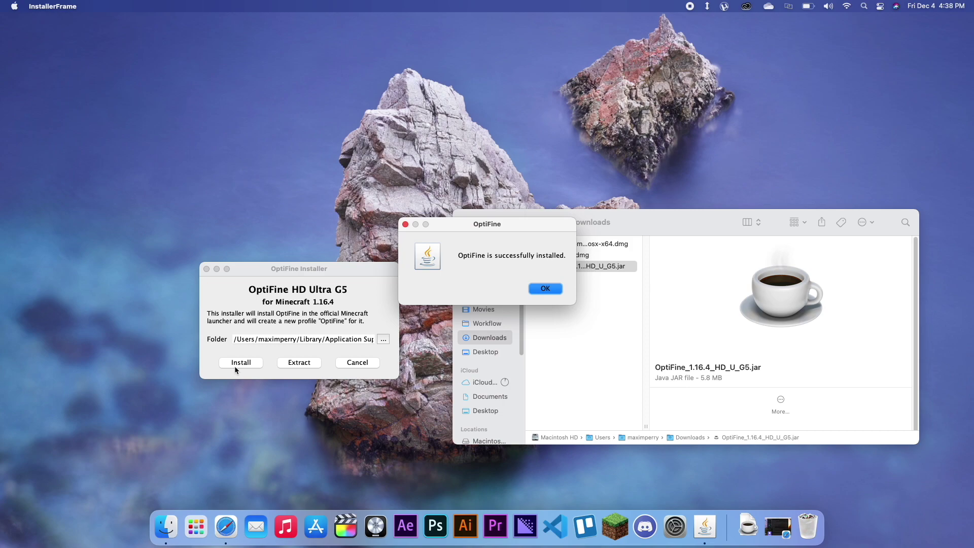
left_click(558, 290)
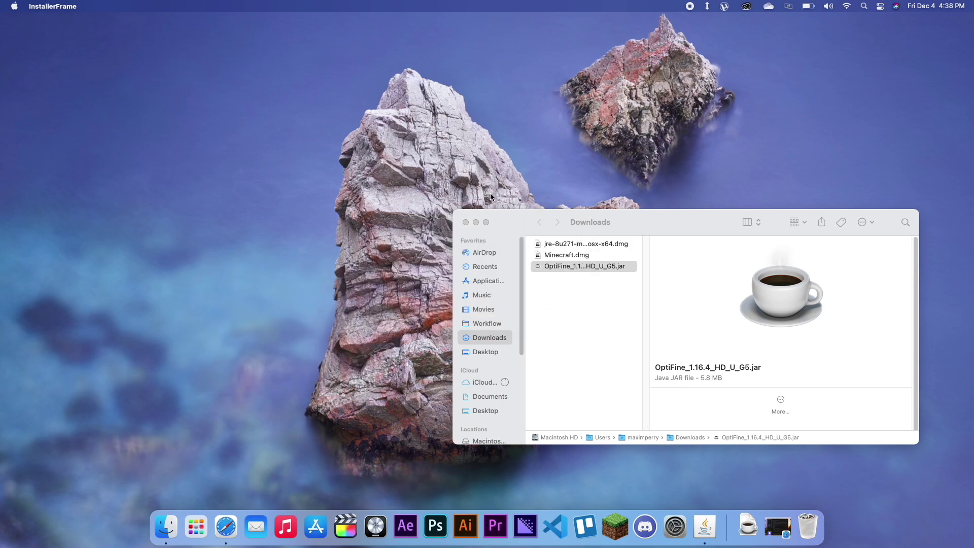
Step: Close the Downloads folder, open sildurs-shaders.github.io in Safari, and scroll to its Downloads section
left_click(465, 222)
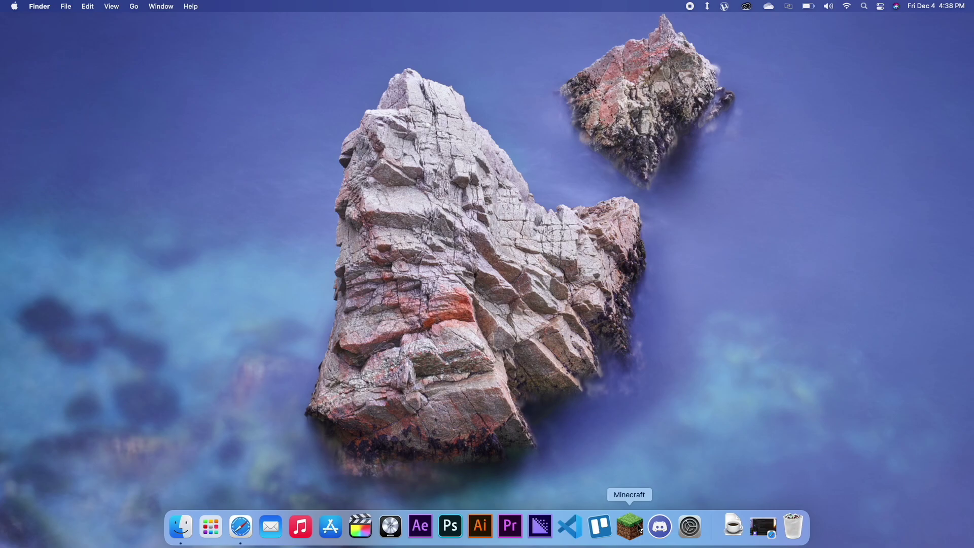
left_click(241, 527)
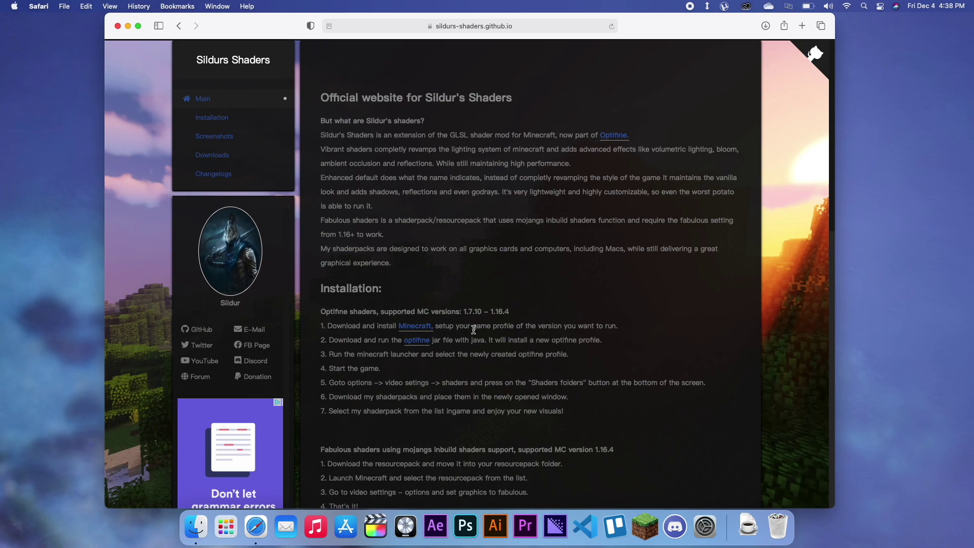
scroll(474, 315, "down", 5)
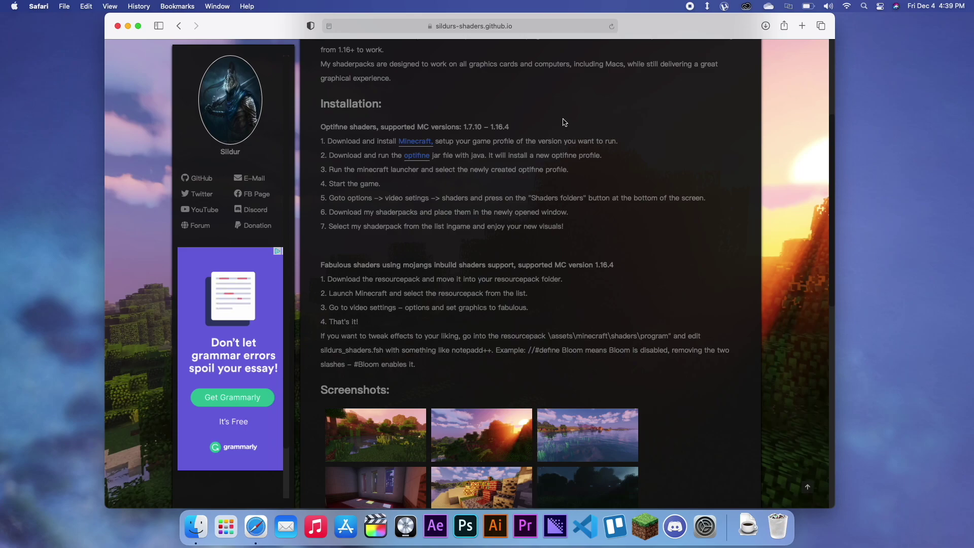
scroll(562, 122, "down", 12)
scroll(481, 289, "up", 15)
scroll(479, 290, "down", 10)
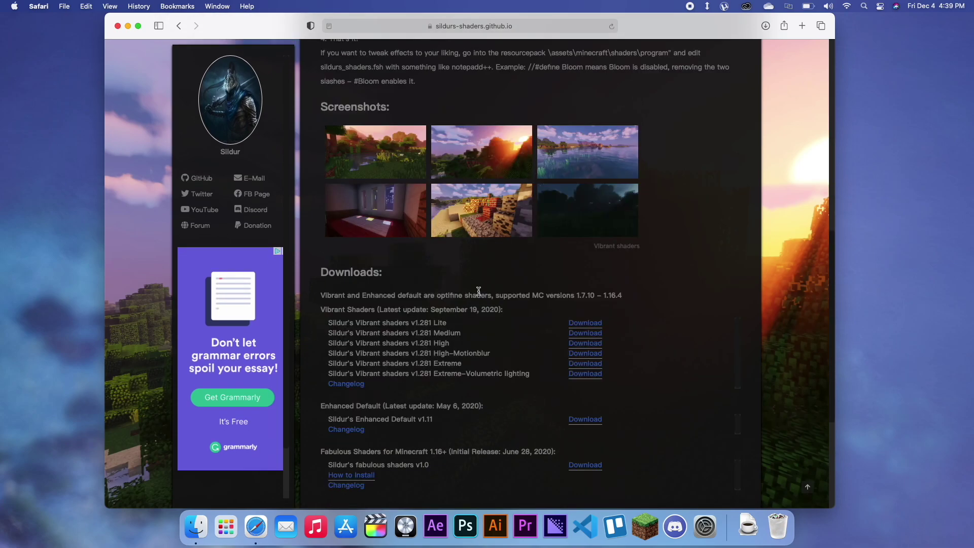
scroll(479, 295, "down", 1)
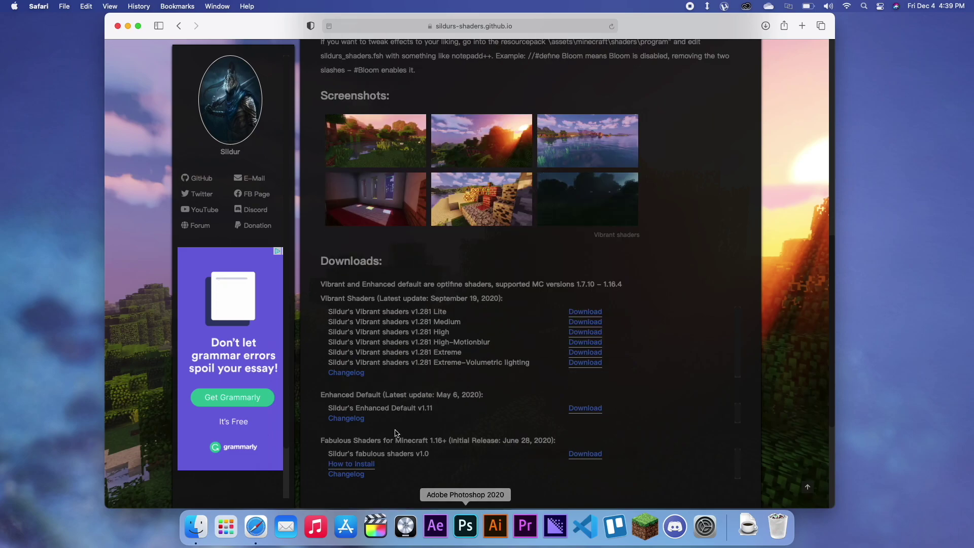
Step: Highlight the Enhanced Default pack name and the list of Vibrant shader versions
left_click_drag(337, 407, 413, 409)
left_click(437, 411)
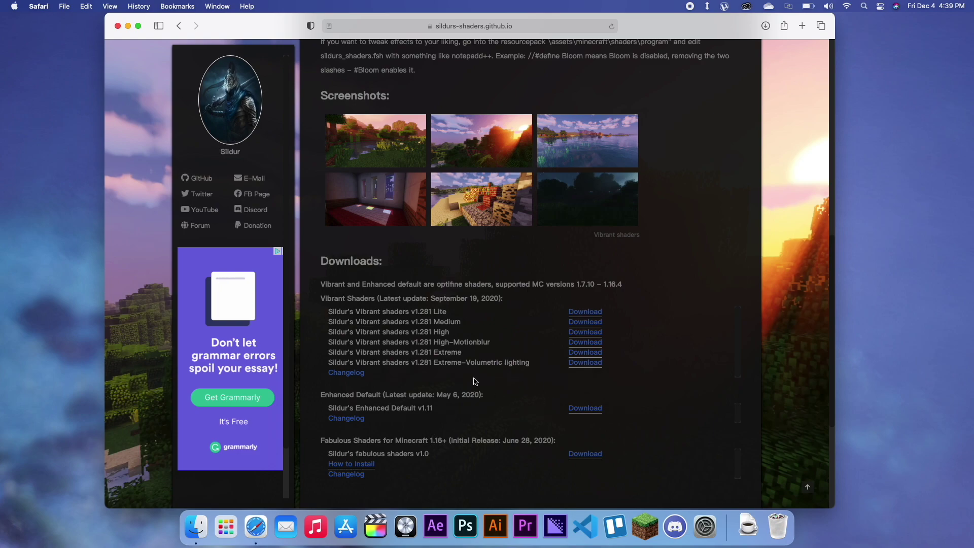
left_click_drag(415, 311, 452, 358)
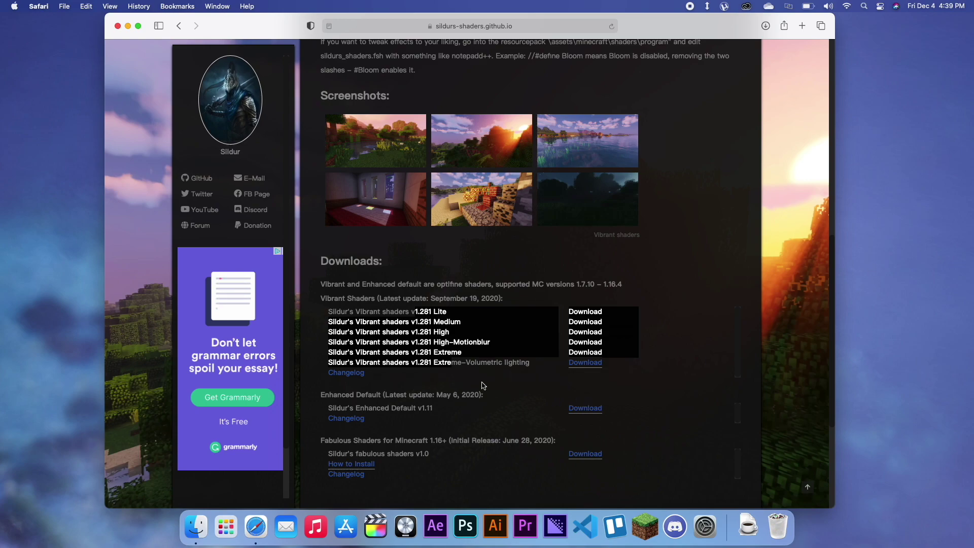
Step: Follow the Enhanced Default v1.11 Download link to its MediaFire page
left_click(449, 409)
left_click(581, 409)
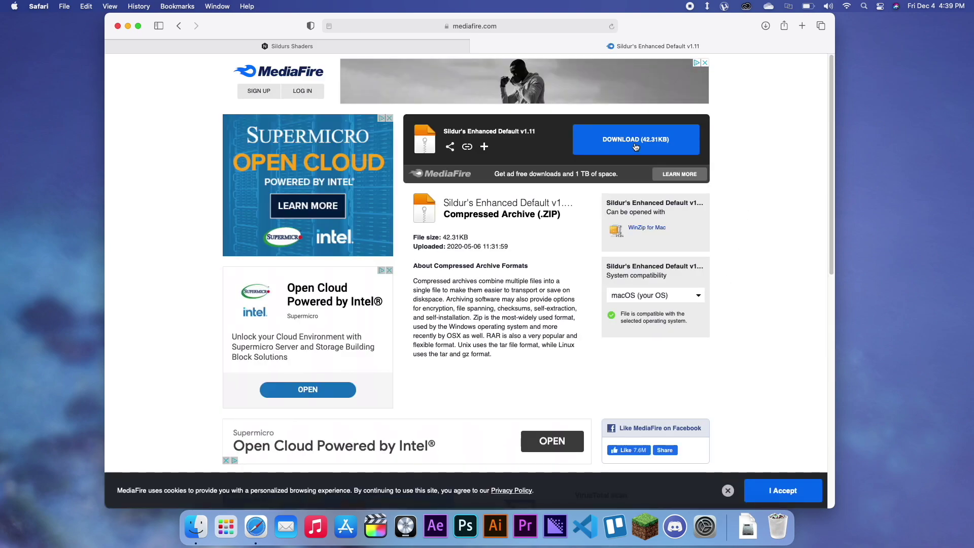
left_click(754, 528)
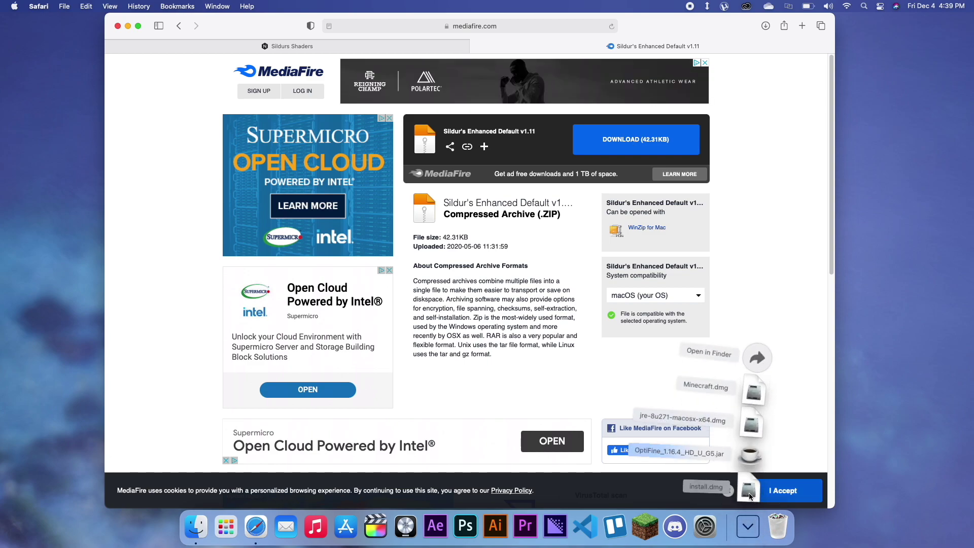
left_click(750, 528)
left_click(750, 527)
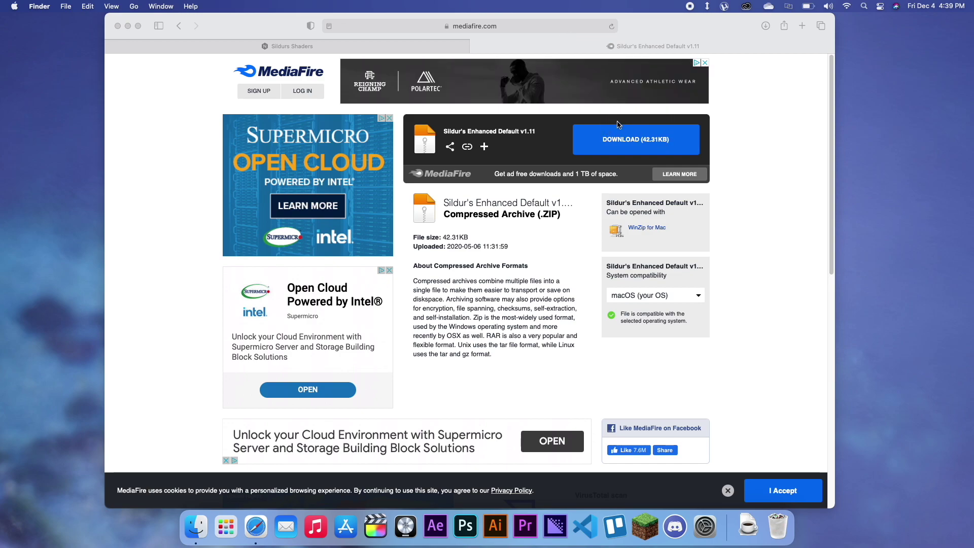
left_click(541, 305)
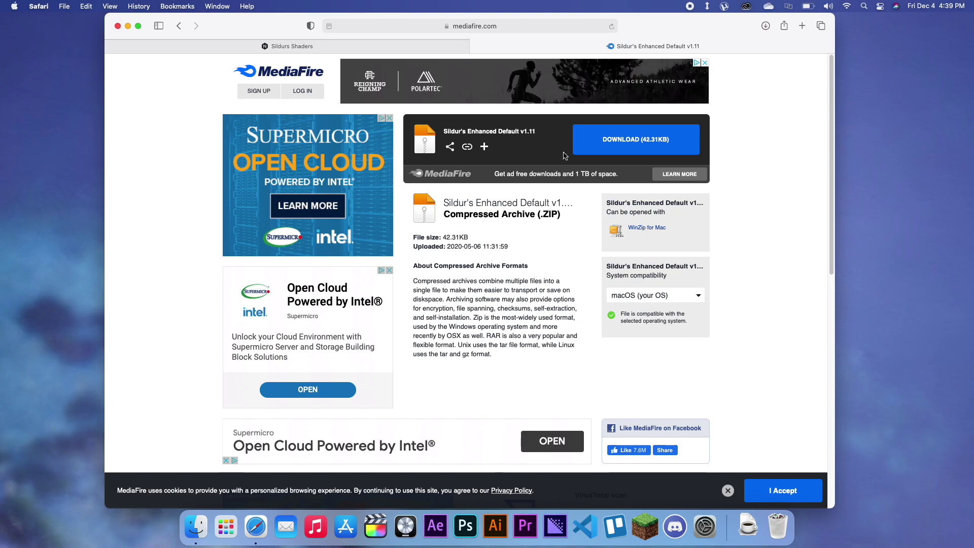
Step: Download Sildurs Enhanced Default v1.11.zip (42.31 KB) and confirm it among recent downloads
left_click(629, 138)
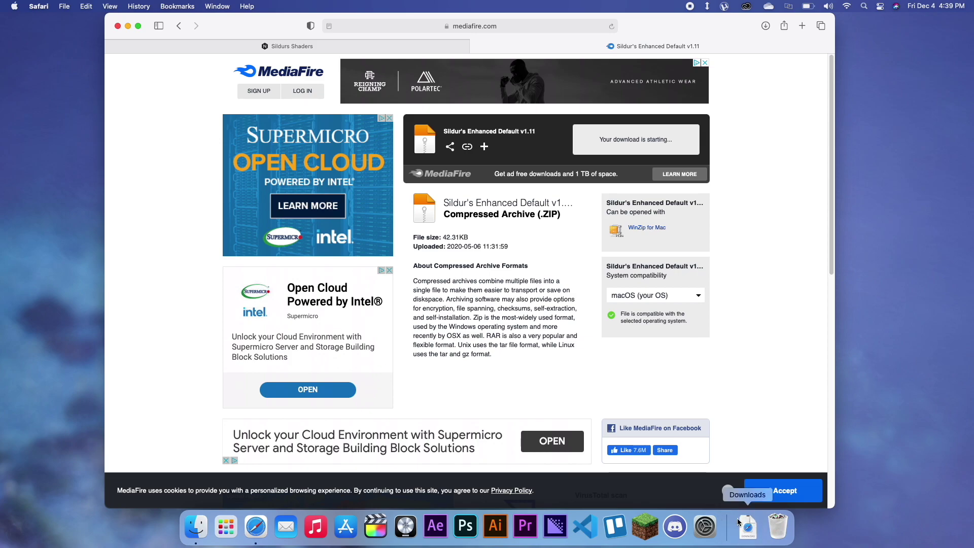
left_click(743, 531)
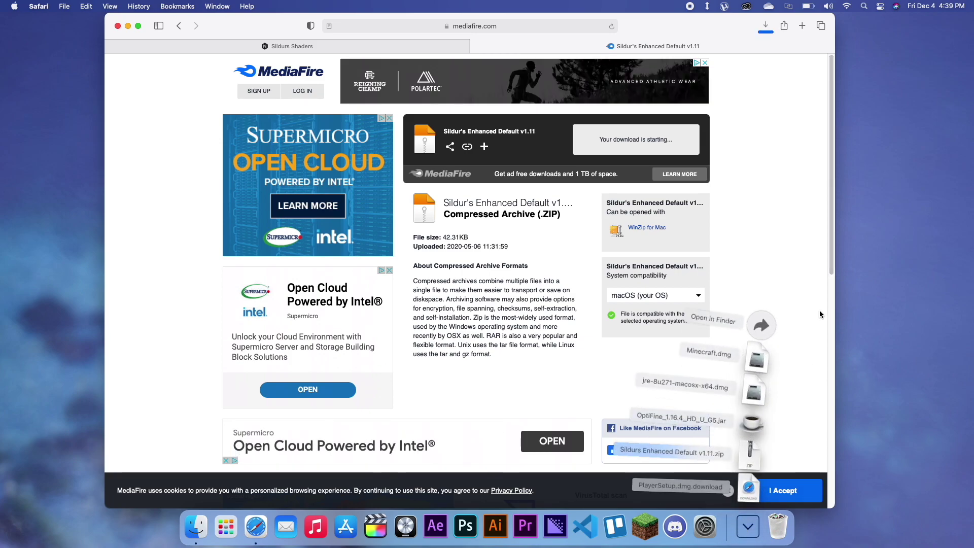
left_click(802, 294)
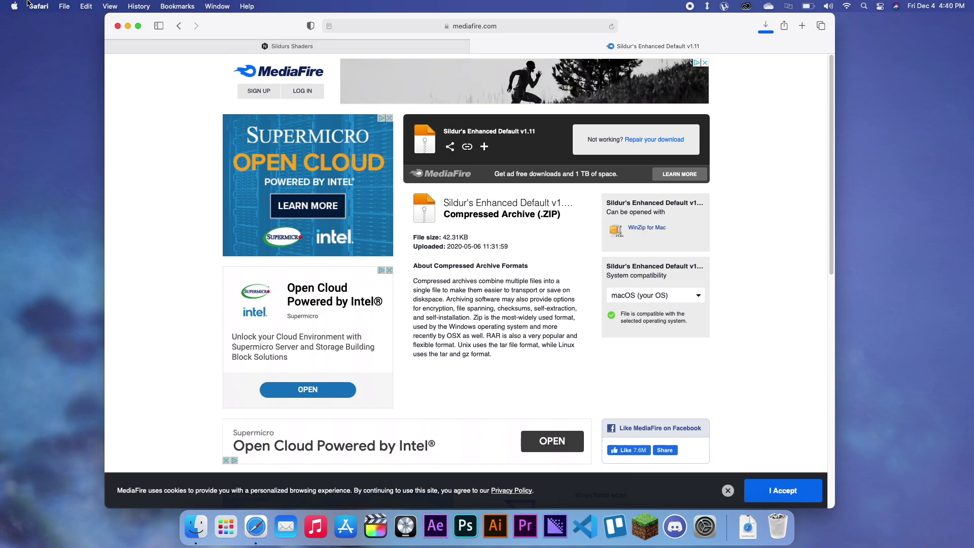
left_click(748, 527)
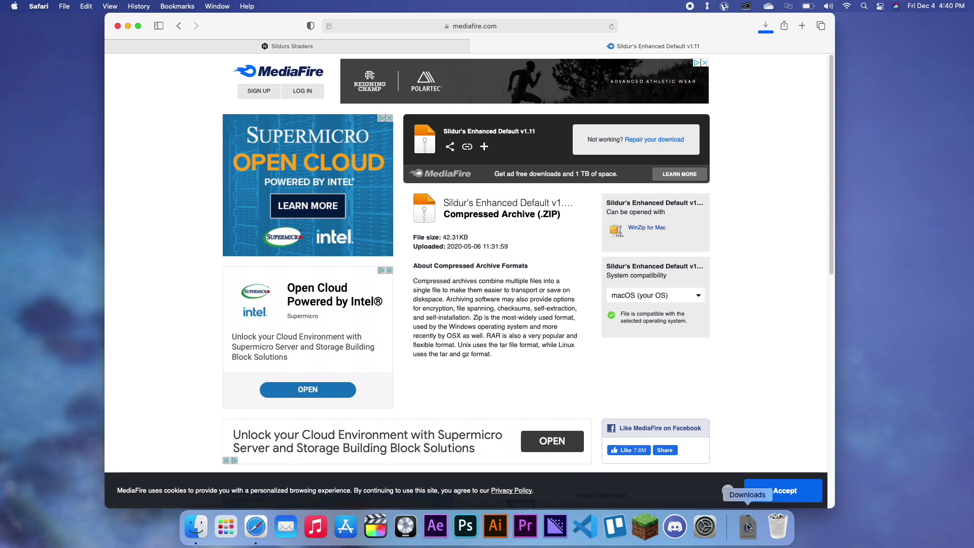
left_click(535, 297)
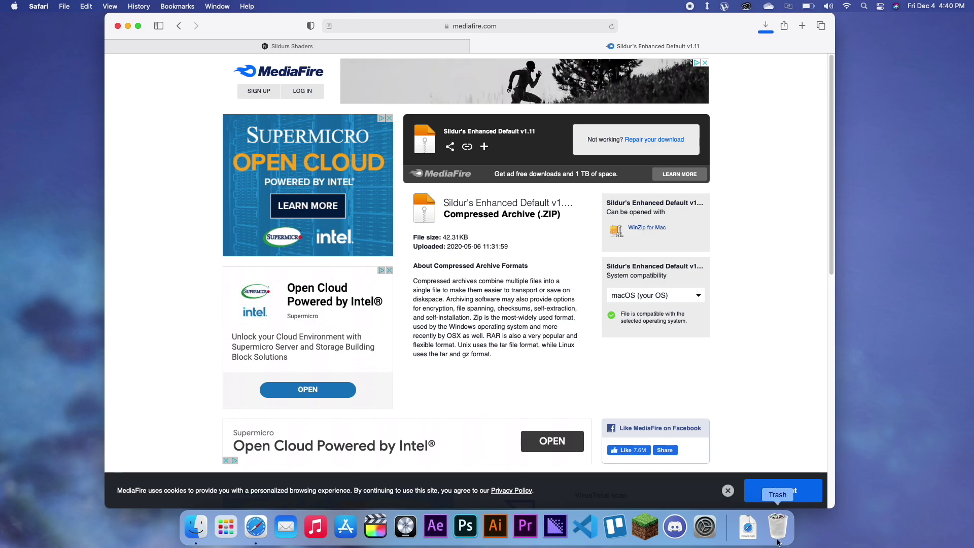
left_click(756, 536)
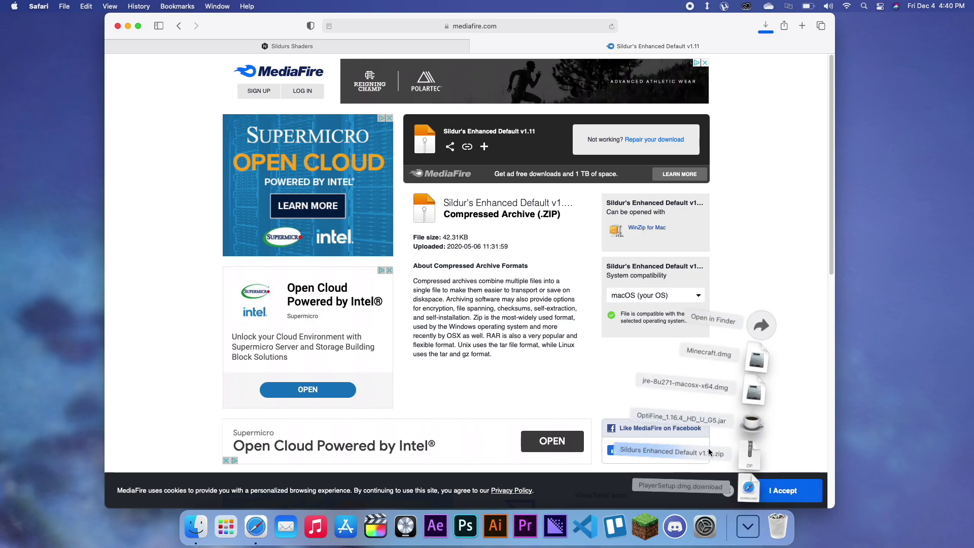
left_click(717, 412)
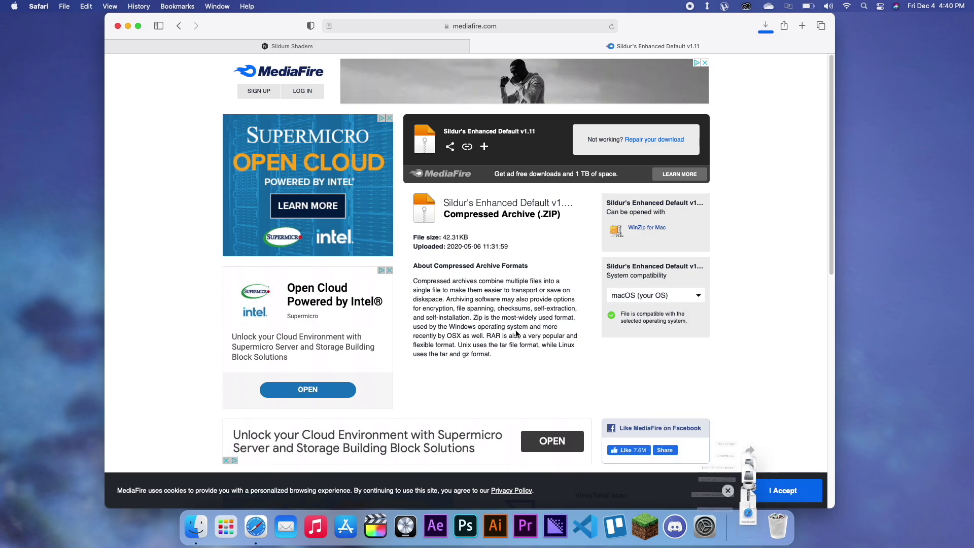
Step: Open and then close Safari's general preferences
left_click(40, 6)
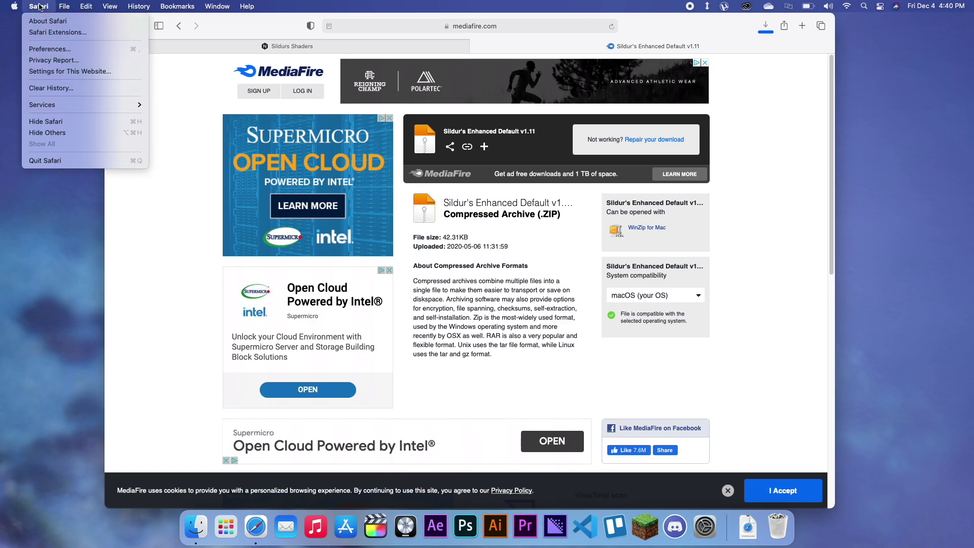
left_click(225, 163)
key("super+comma")
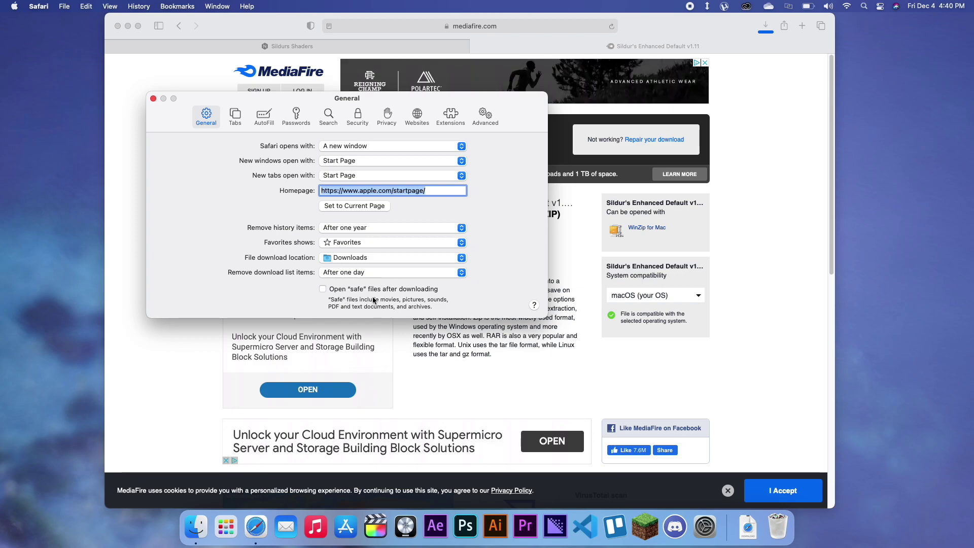
left_click(153, 98)
Step: Drag Sildurs Enhanced Default v1.11.zip from the Downloads stack onto the desktop
left_click(747, 526)
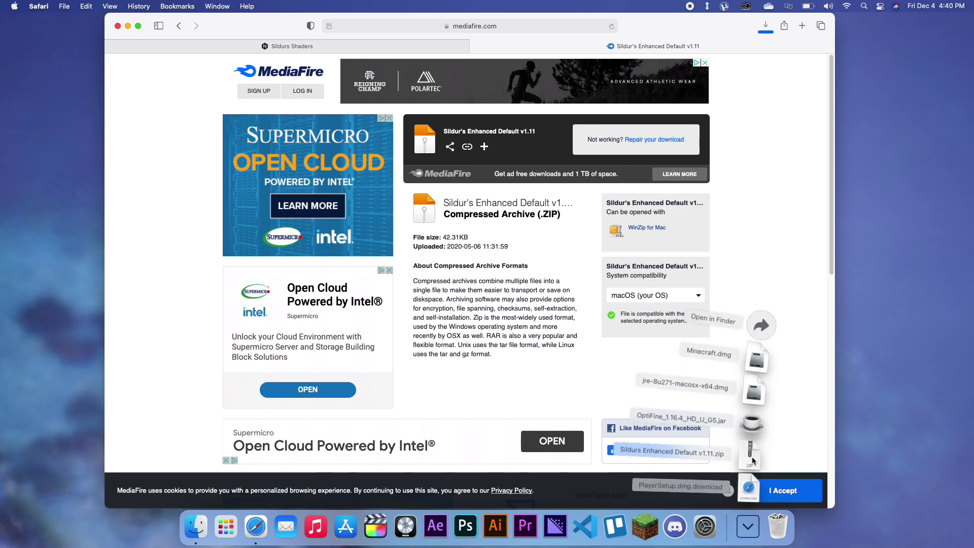
left_click(794, 431)
left_click_drag(793, 430, 881, 252)
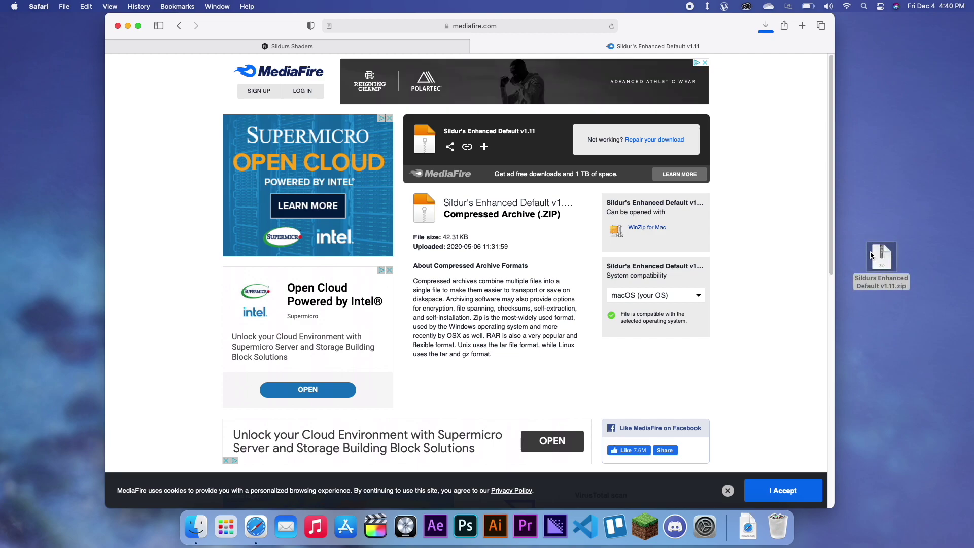
Step: Close the MediaFire window, refuse the popup's downloads, and close the blank popup
left_click(118, 26)
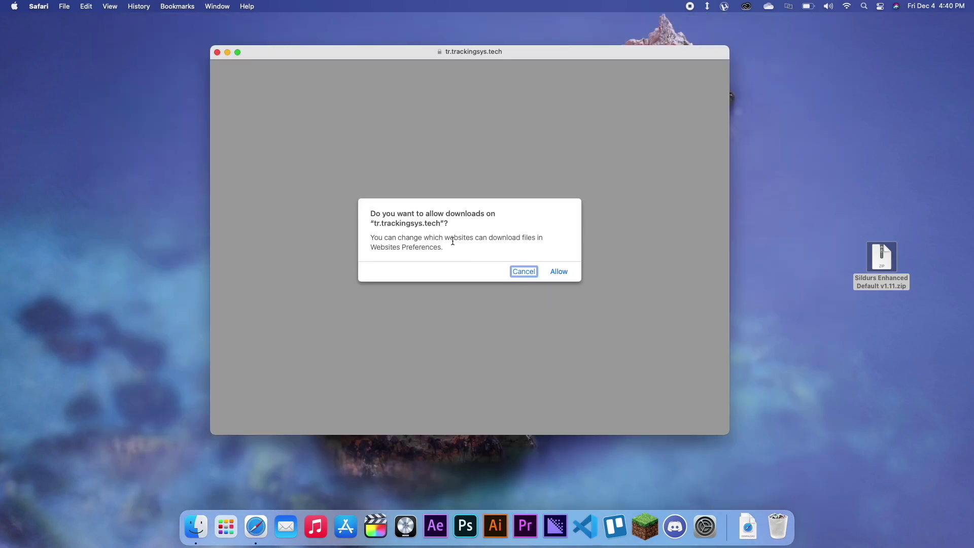
left_click(530, 272)
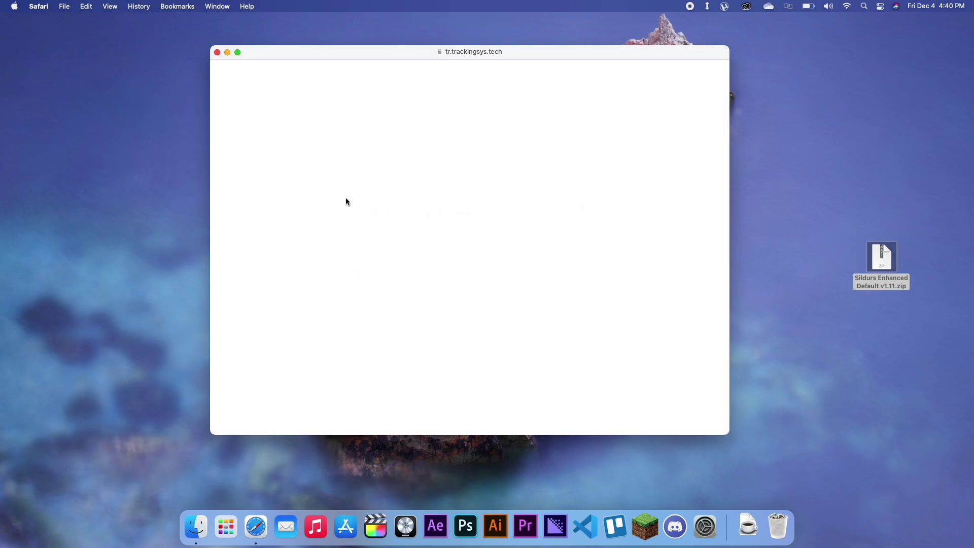
key("super+w")
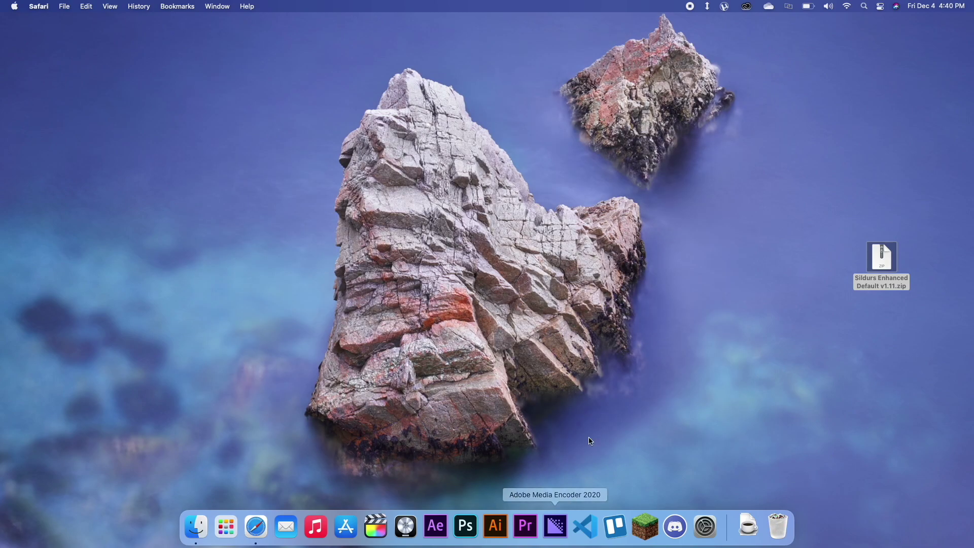
Step: Launch Minecraft with the OptiFine installation, accepting the modified-installation risk warning
left_click(648, 526)
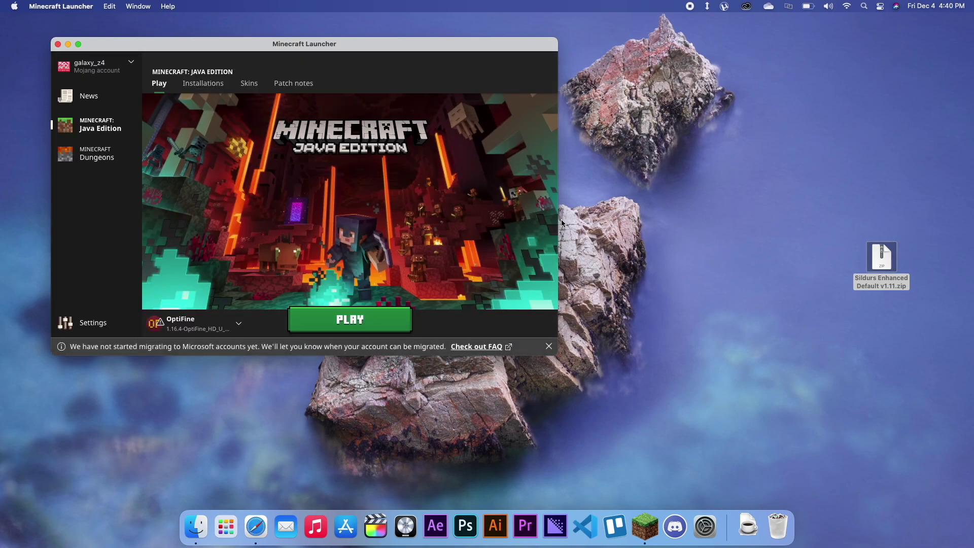
left_click(239, 327)
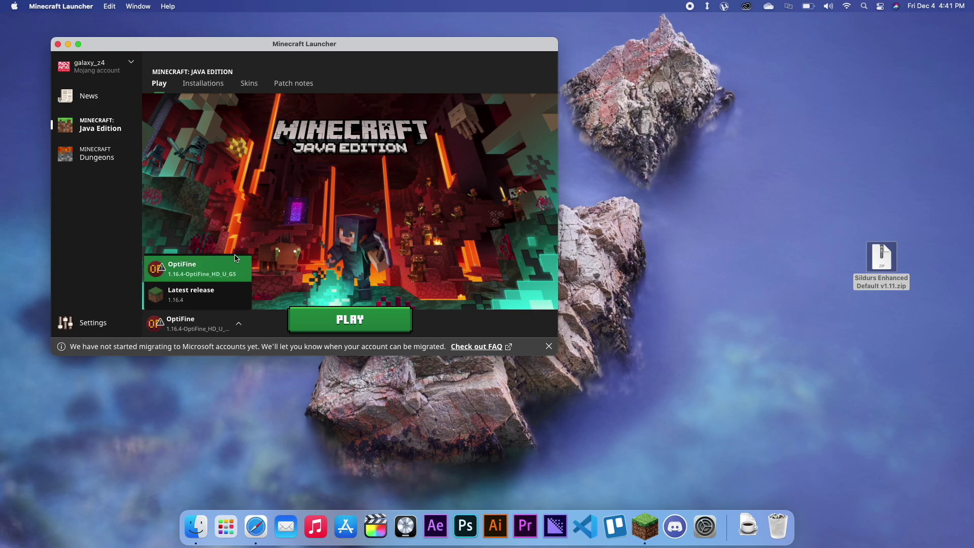
left_click(347, 274)
left_click(397, 333)
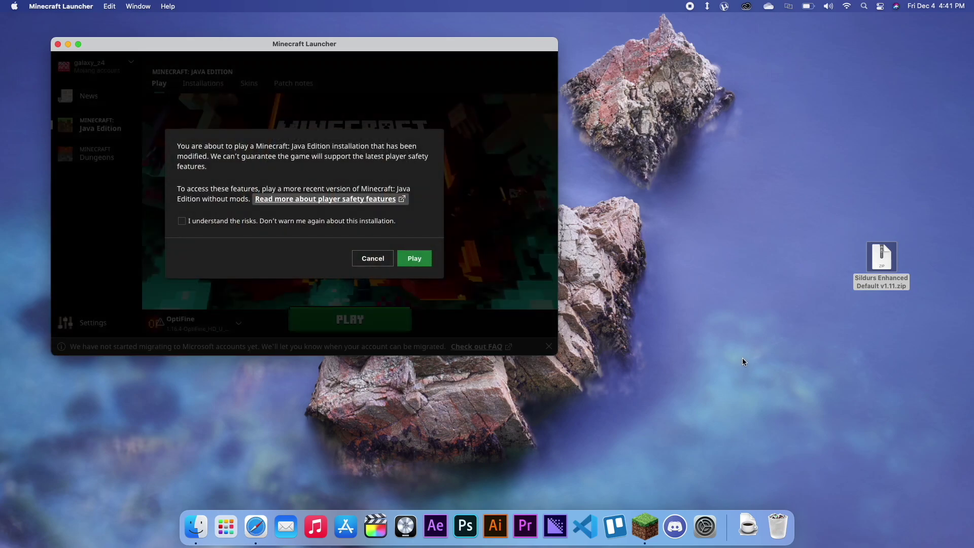
left_click(358, 224)
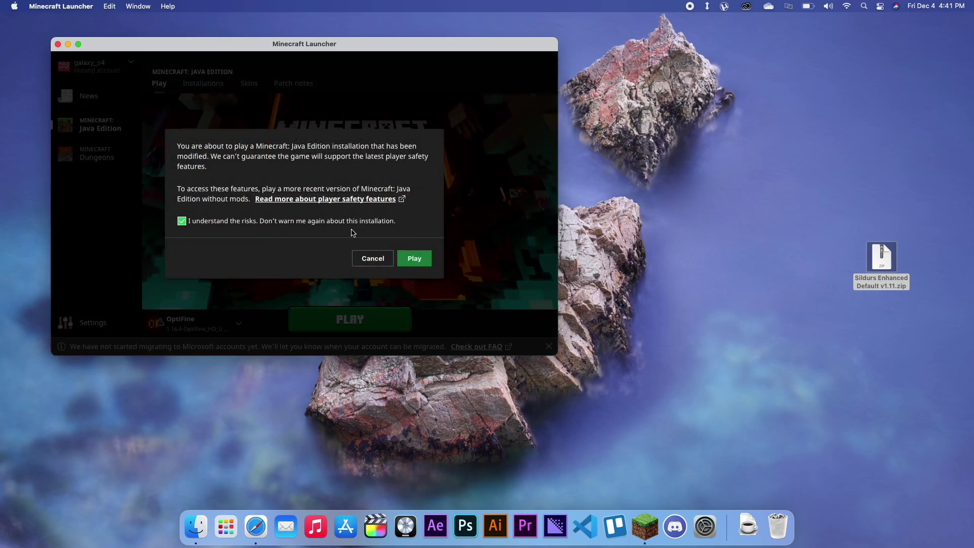
left_click(421, 258)
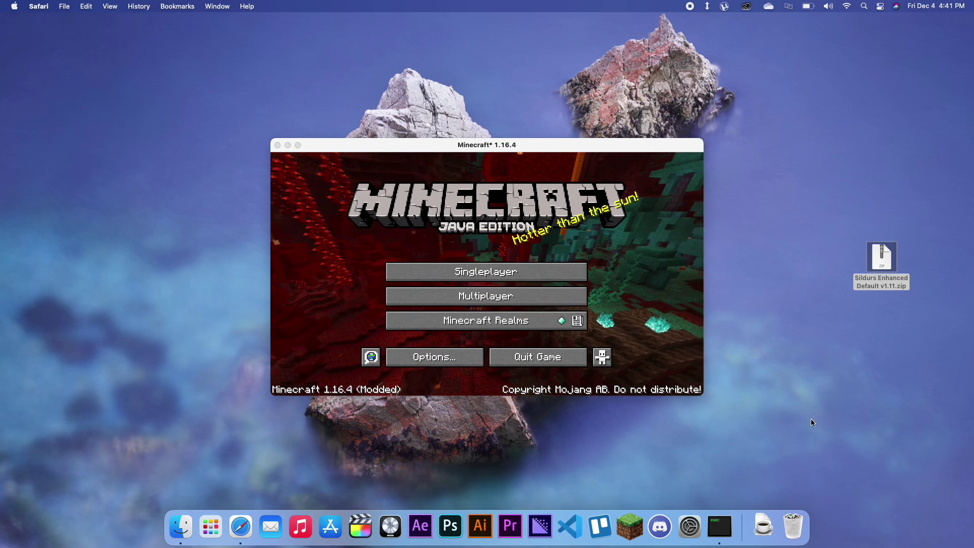
Step: Open Minecraft's options beside System Preferences, repositioning the game window
left_click(434, 360)
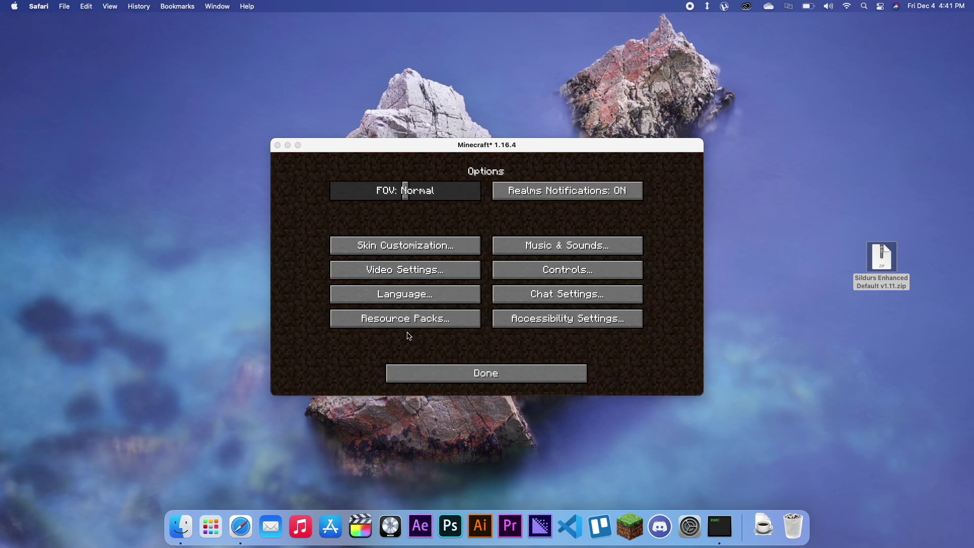
left_click(689, 527)
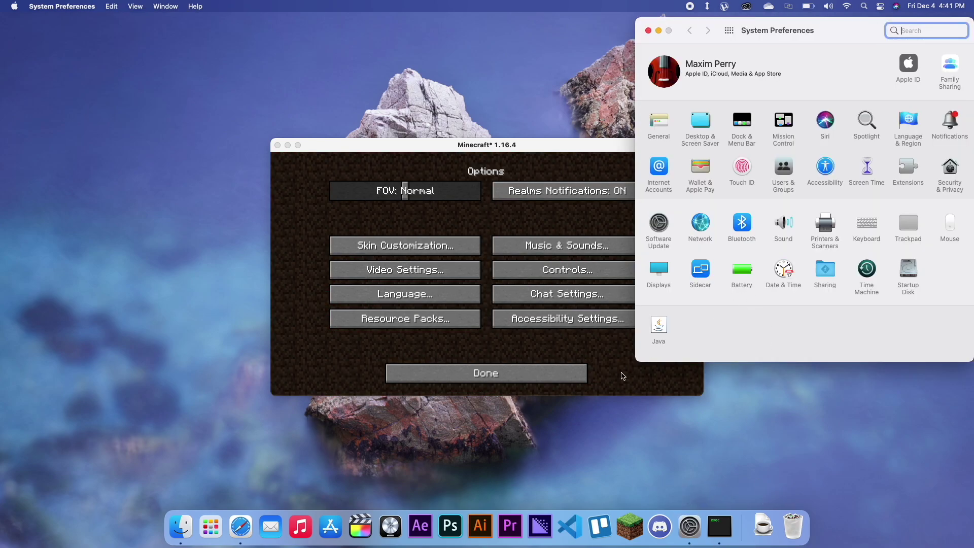
left_click(615, 376)
left_click_drag(634, 145, 473, 96)
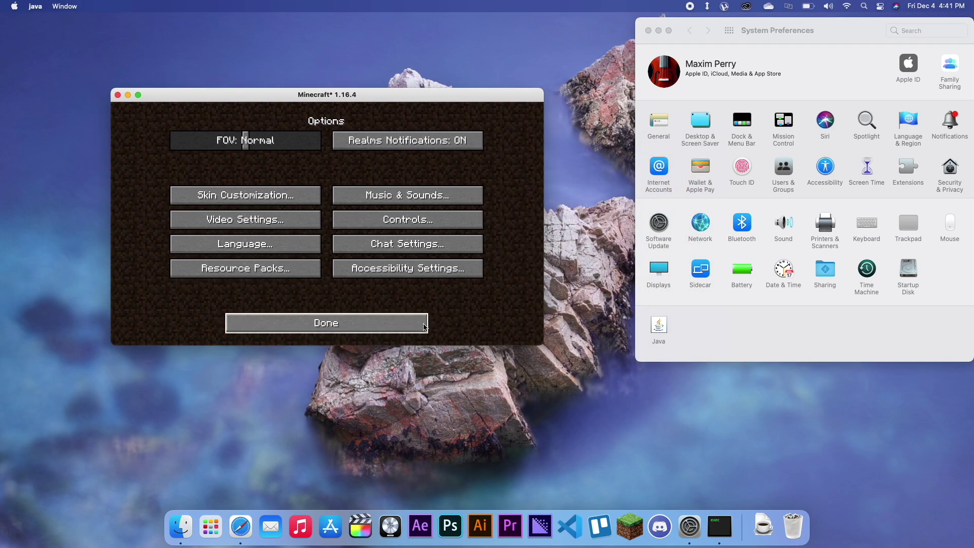
left_click(332, 327)
left_click(274, 306)
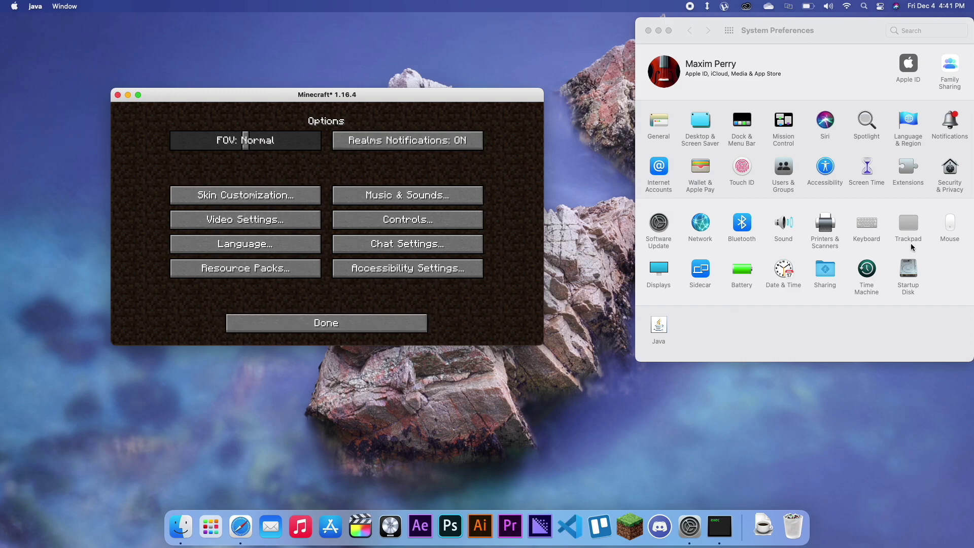
Step: Turn off Tap to click in Trackpad settings and return Minecraft to its title screen
left_click(910, 223)
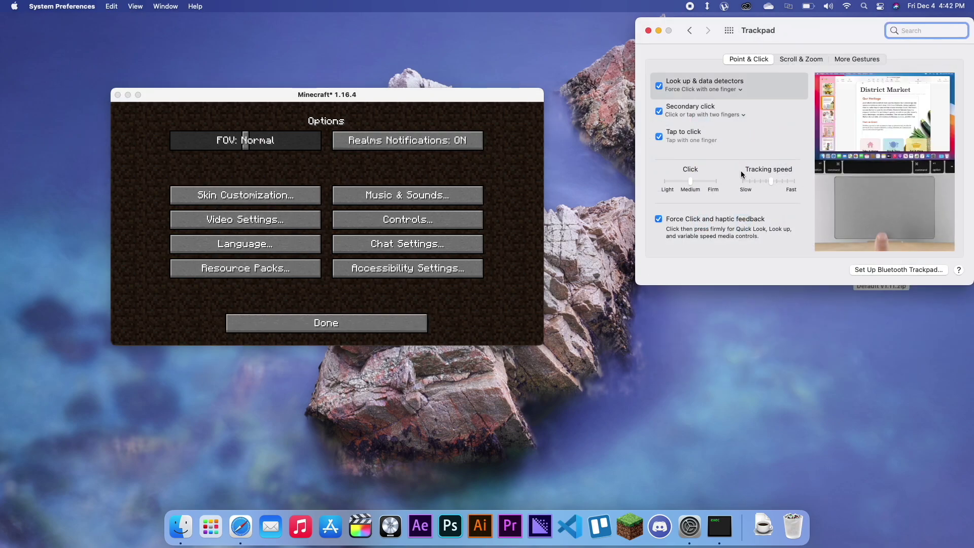
left_click(659, 137)
left_click(451, 188)
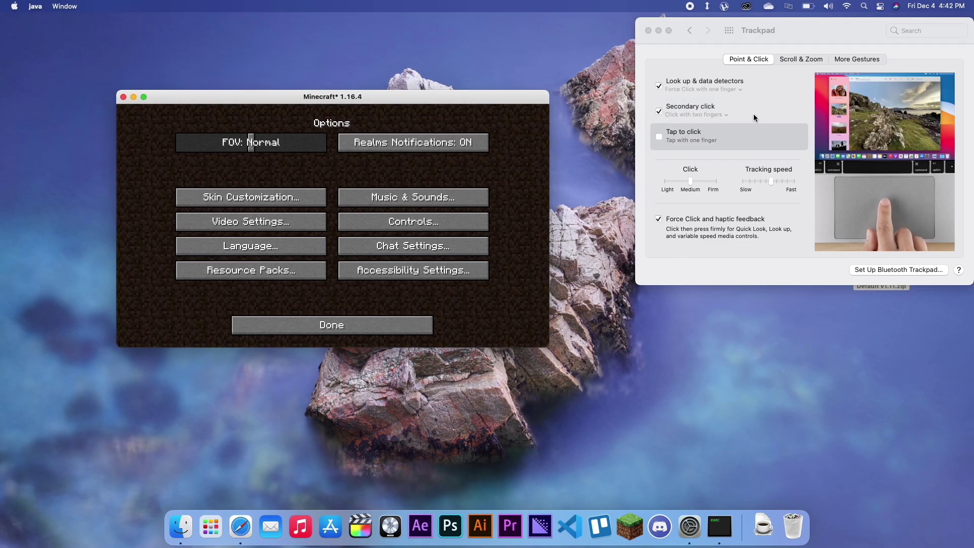
left_click(744, 282)
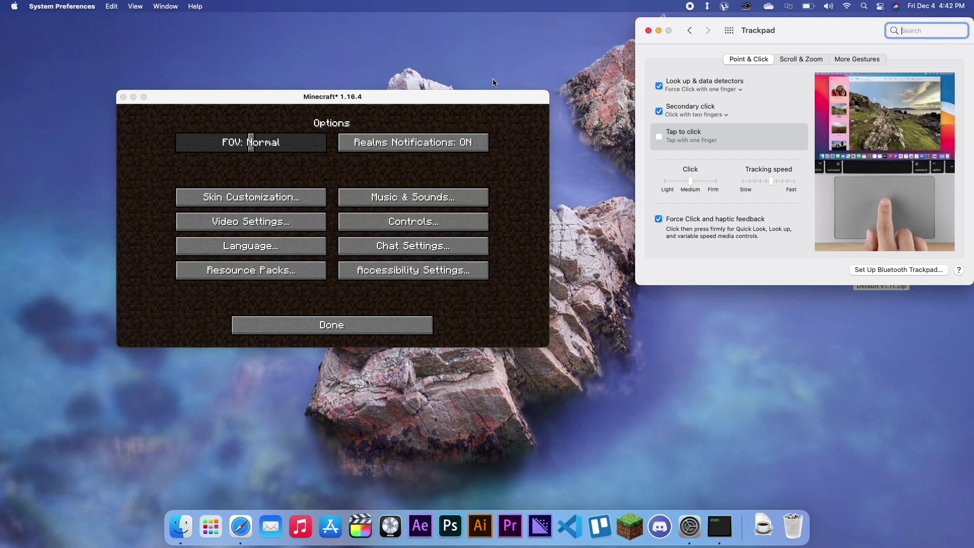
left_click_drag(495, 96, 642, 109)
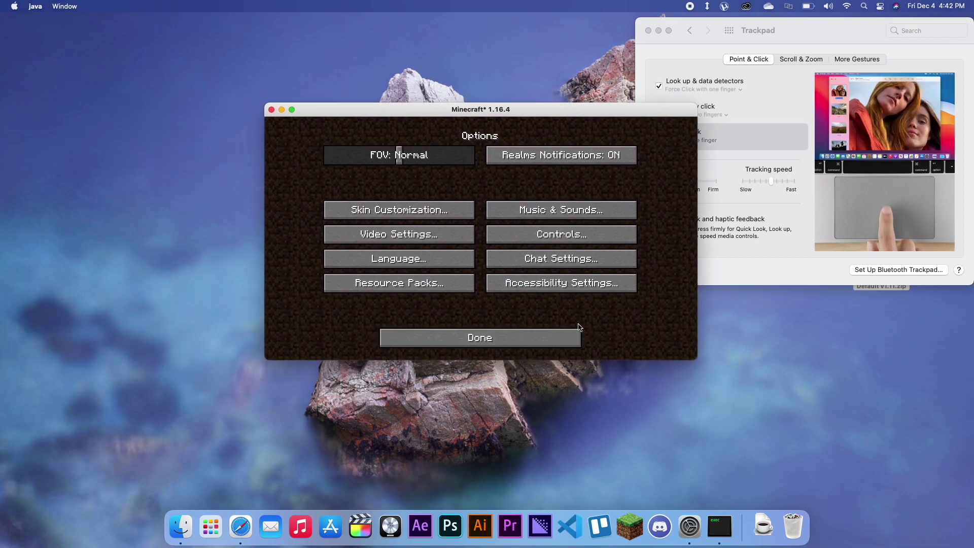
left_click(538, 339)
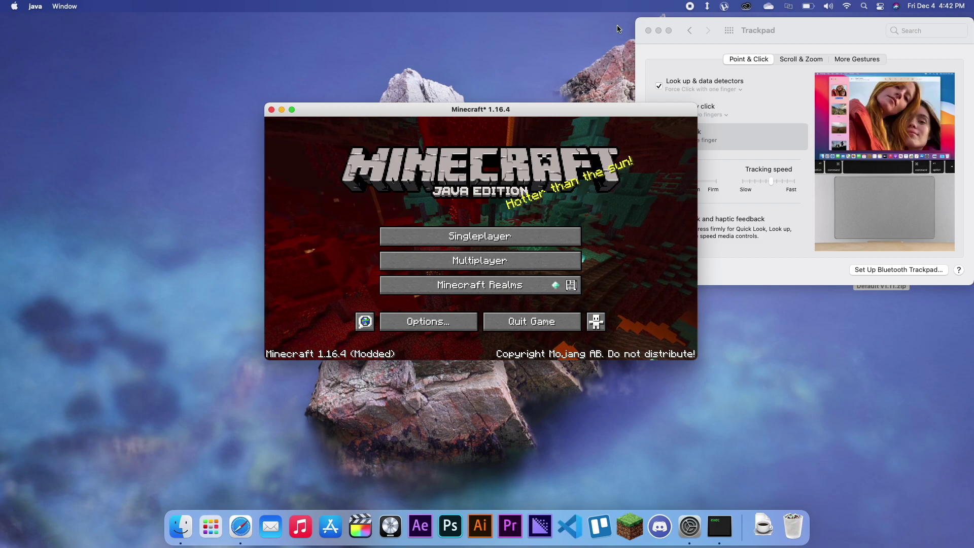
Step: Close System Preferences and open Minecraft's Shaders screen through Options and Video Settings
left_click(648, 30)
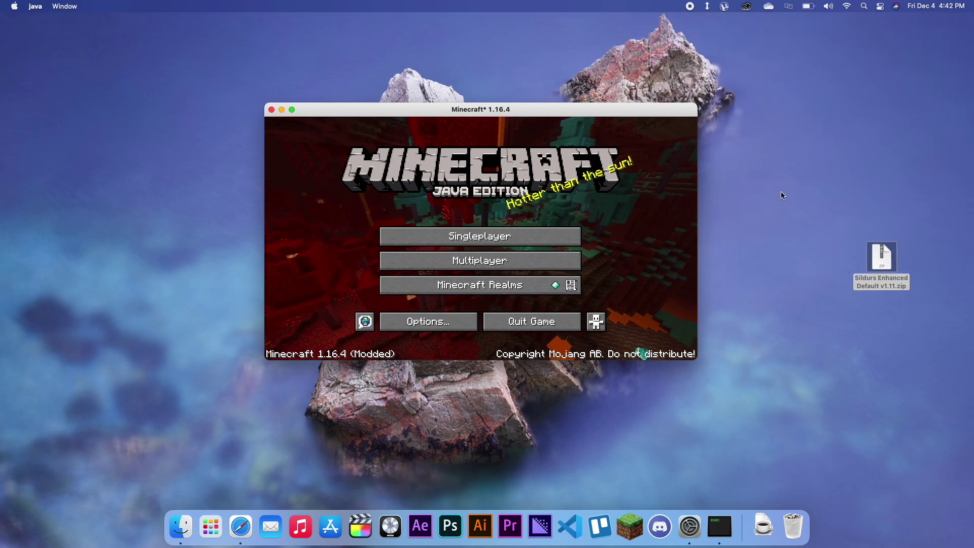
left_click(449, 331)
left_click(430, 237)
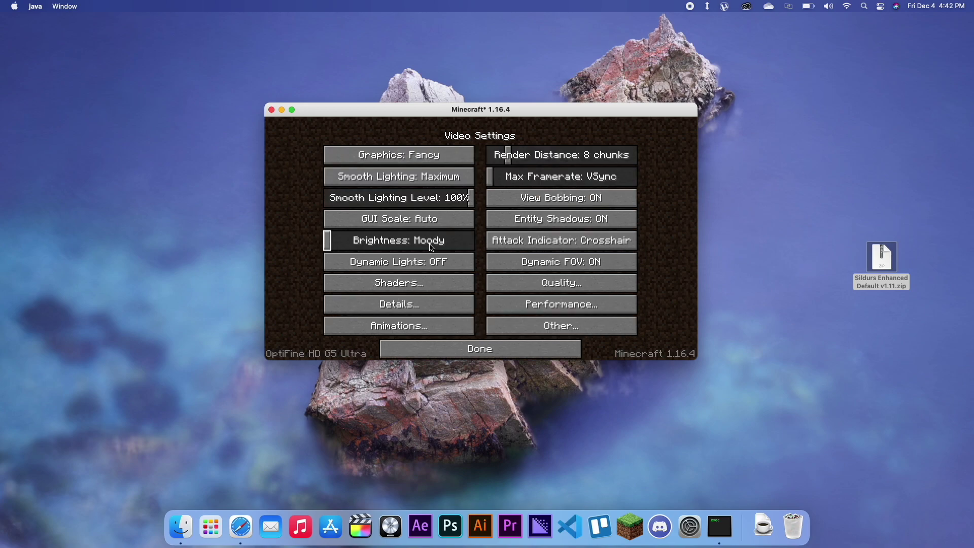
left_click(435, 291)
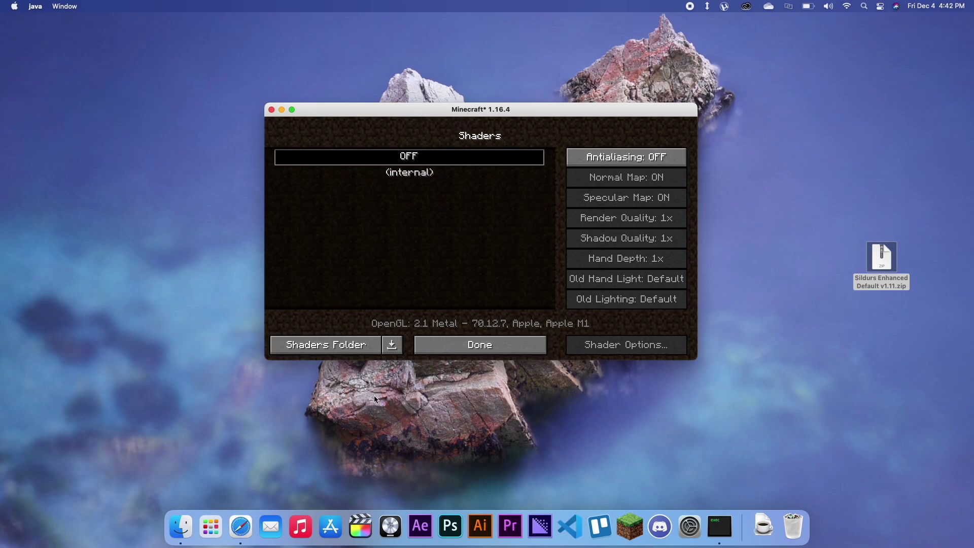
Step: Move Sildurs Enhanced Default v1.11.zip from the desktop into shaderpacks, then close that Finder window
left_click(321, 343)
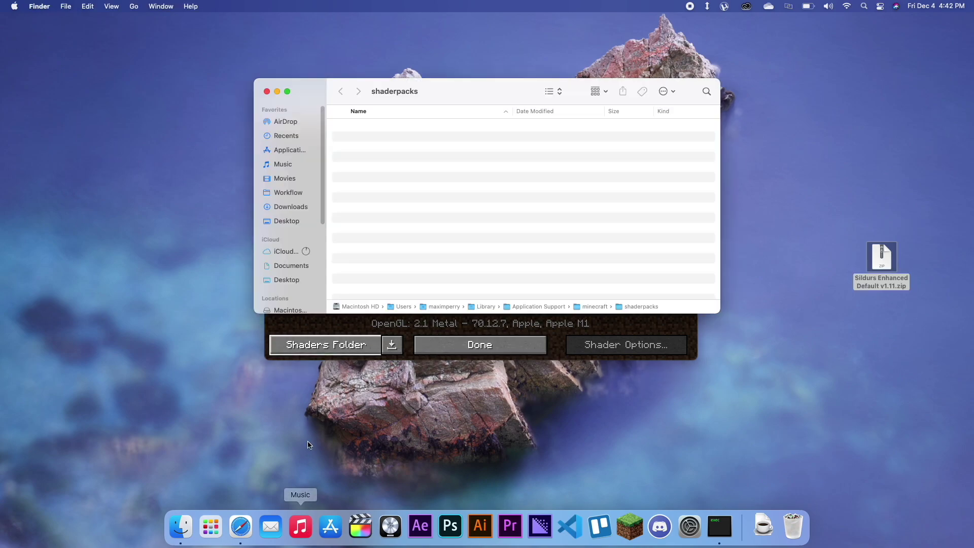
left_click_drag(889, 266, 598, 222)
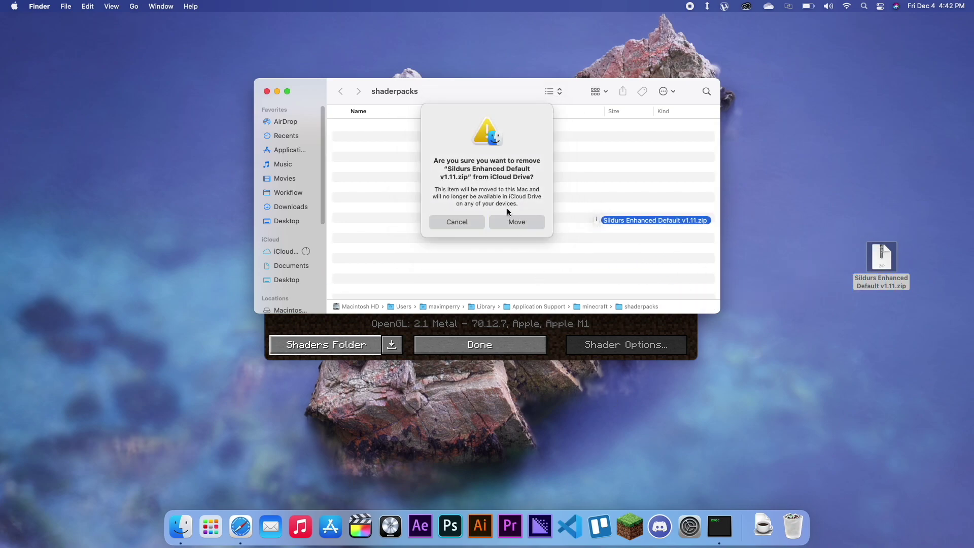
left_click(518, 223)
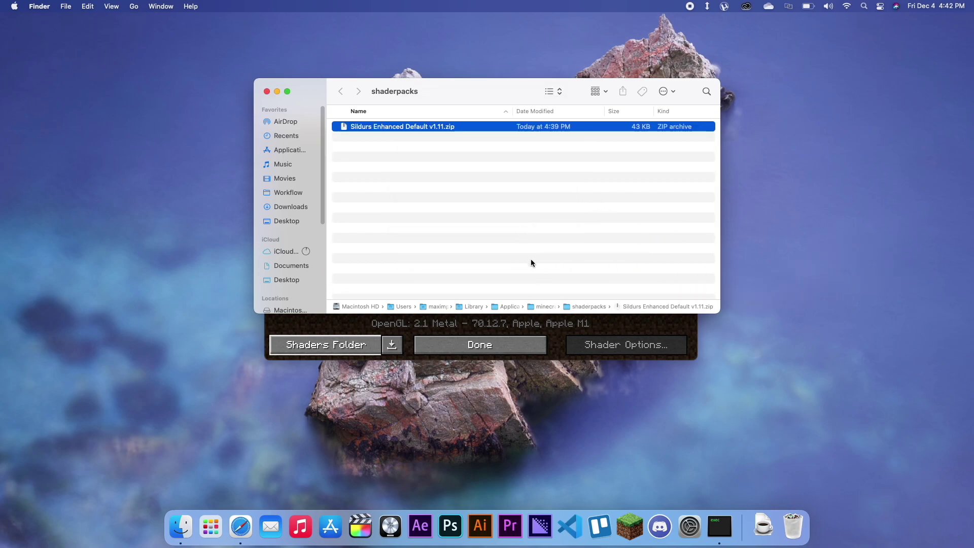
left_click_drag(511, 90, 717, 89)
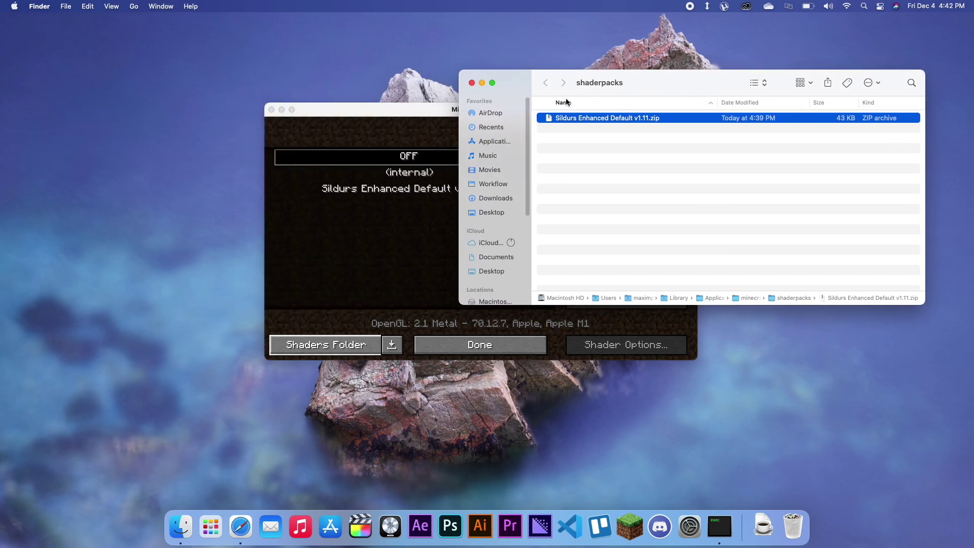
left_click(472, 83)
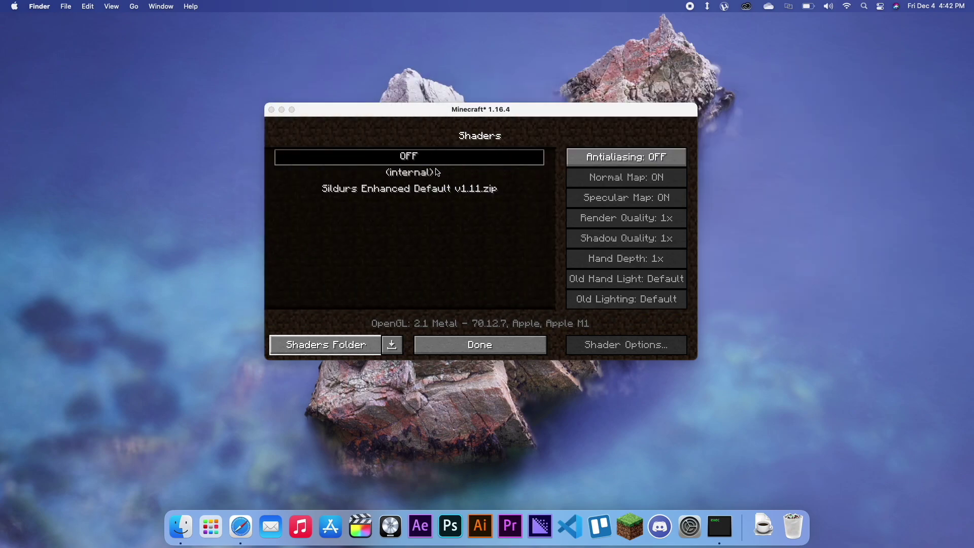
Step: Bring Minecraft back full screen and exit the Shaders and Video Settings screens to Options
left_click(434, 198)
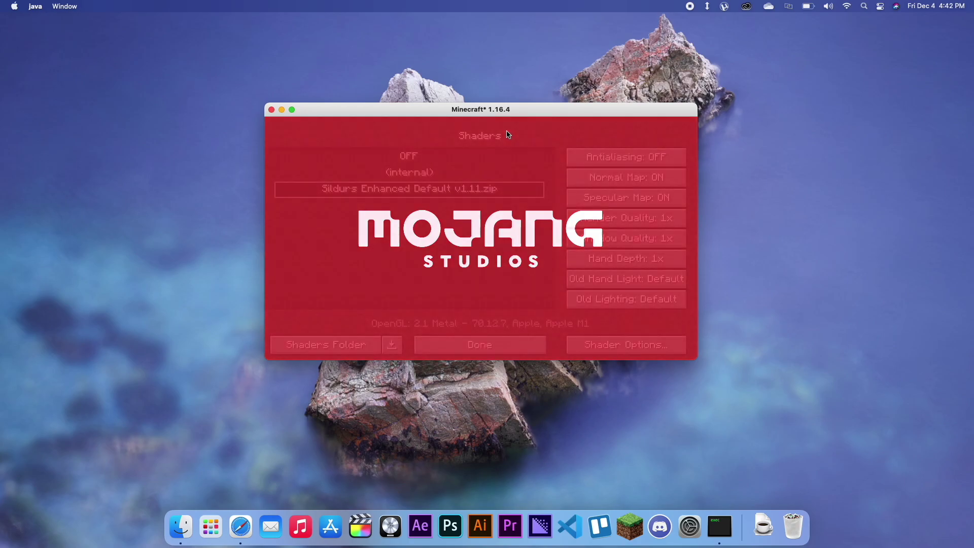
left_click(292, 110)
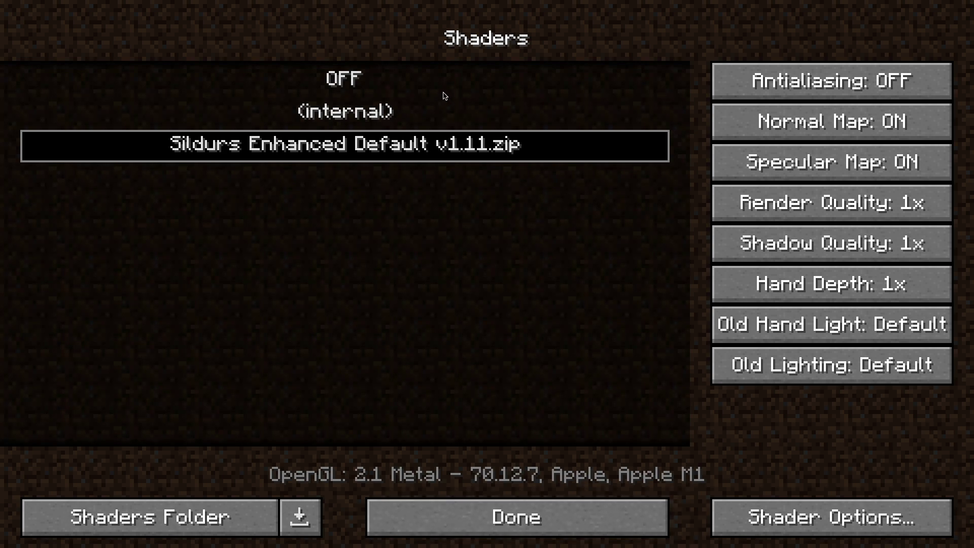
left_click(526, 524)
left_click(539, 488)
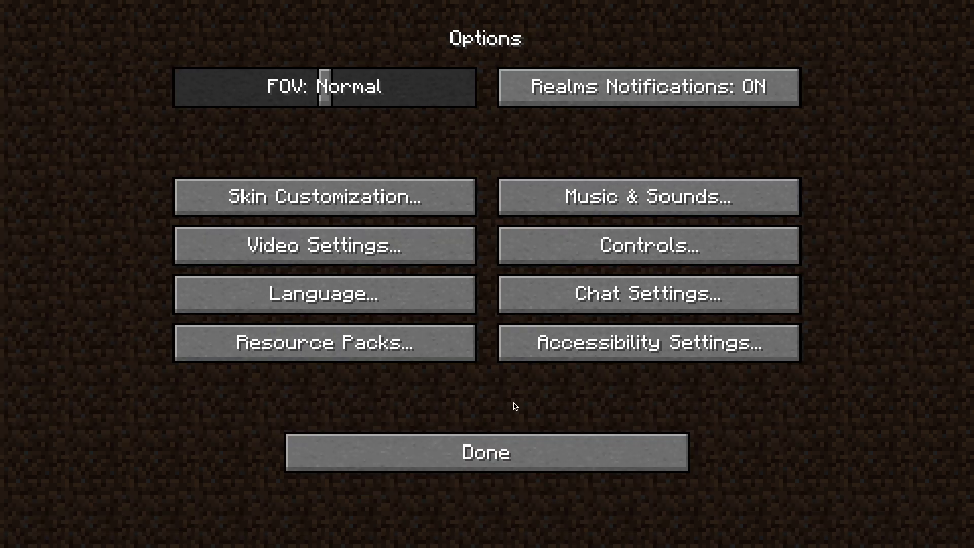
Step: Create and load a new singleplayer world named 'Shaders testing', correcting the typo
key("Escape")
left_click(488, 254)
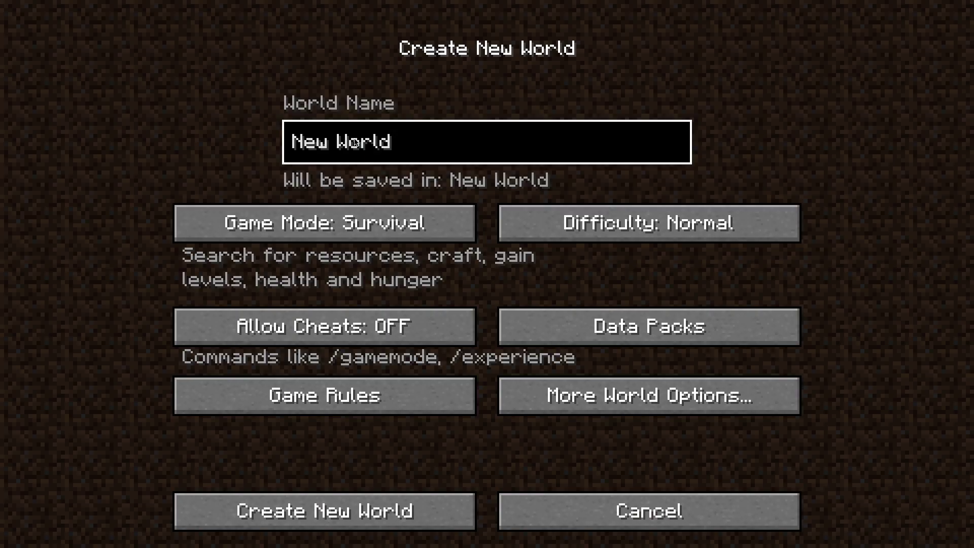
key("BackSpace")
key("BackSpace")
key("BackSpace")
key("BackSpace")
key("BackSpace")
key("BackSpace")
key("BackSpace")
key("BackSpace")
key("BackSpace")
type("Shad")
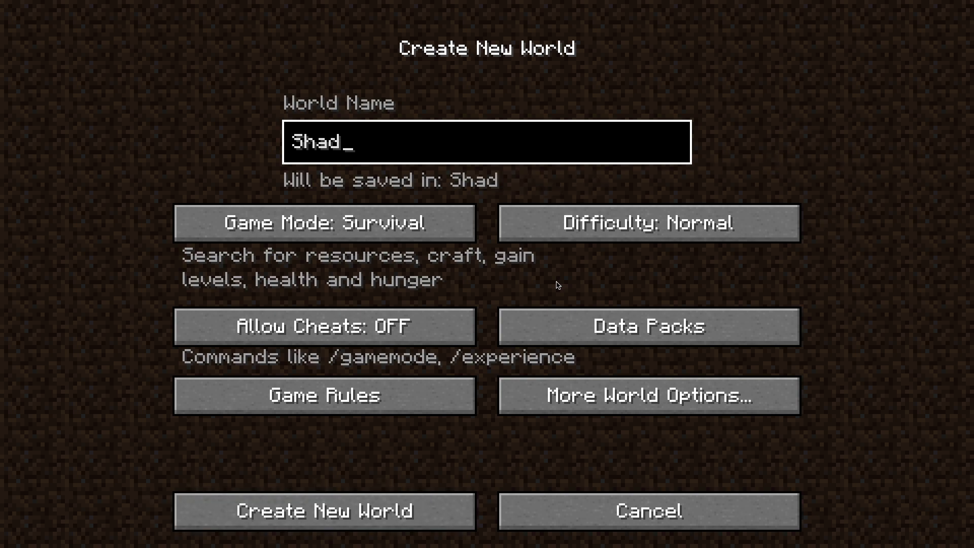
type("ers tesing")
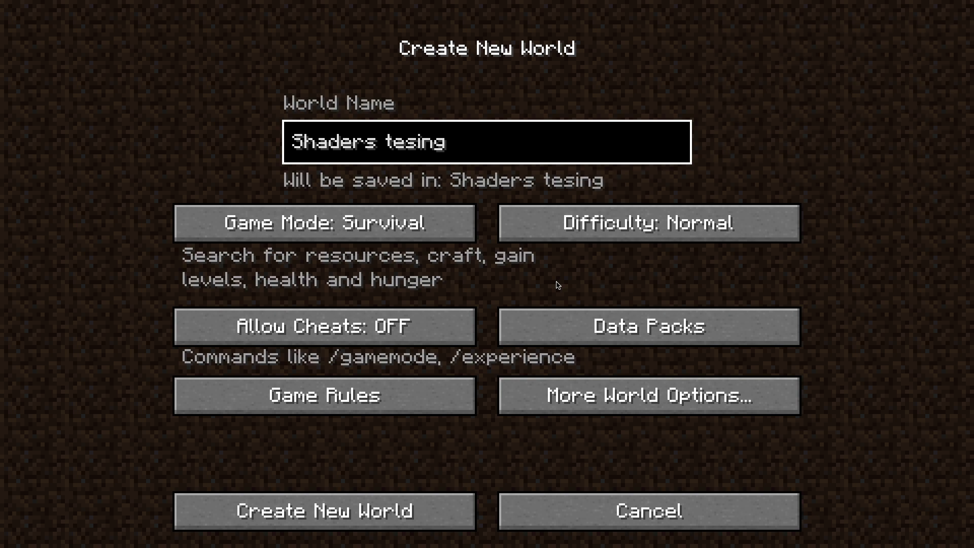
key("Left")
key("Left")
type("t")
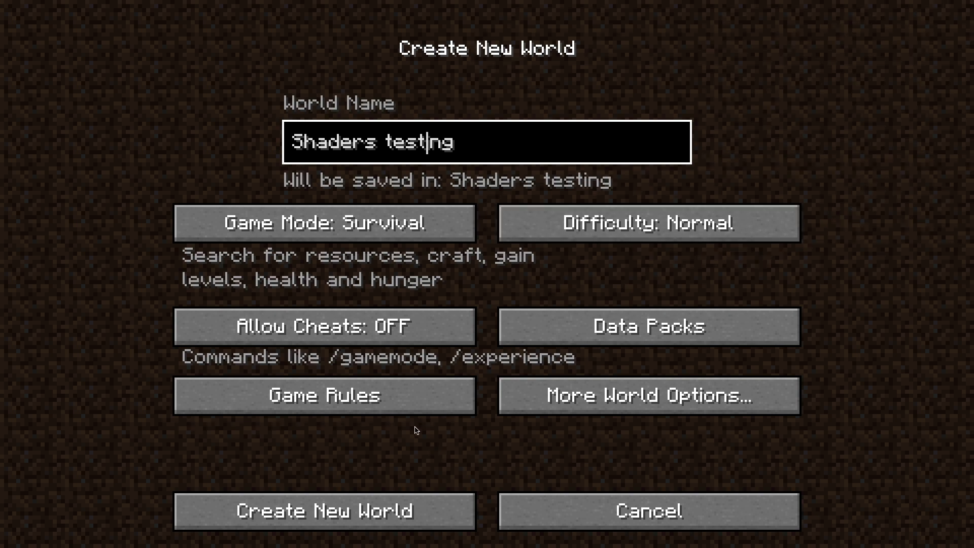
left_click(383, 508)
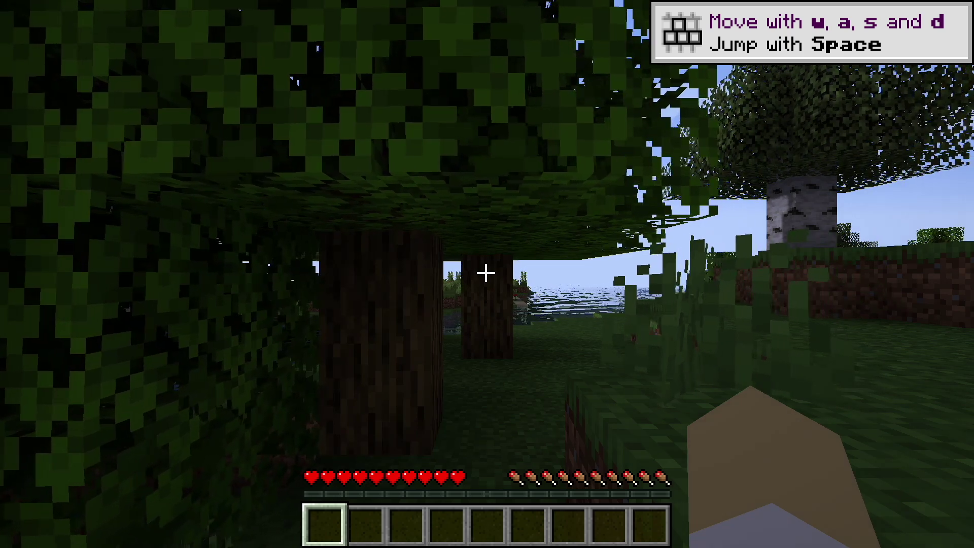
Step: Walk from under the tree canopy past the ocean and along the shore to the birch tree
key("w")
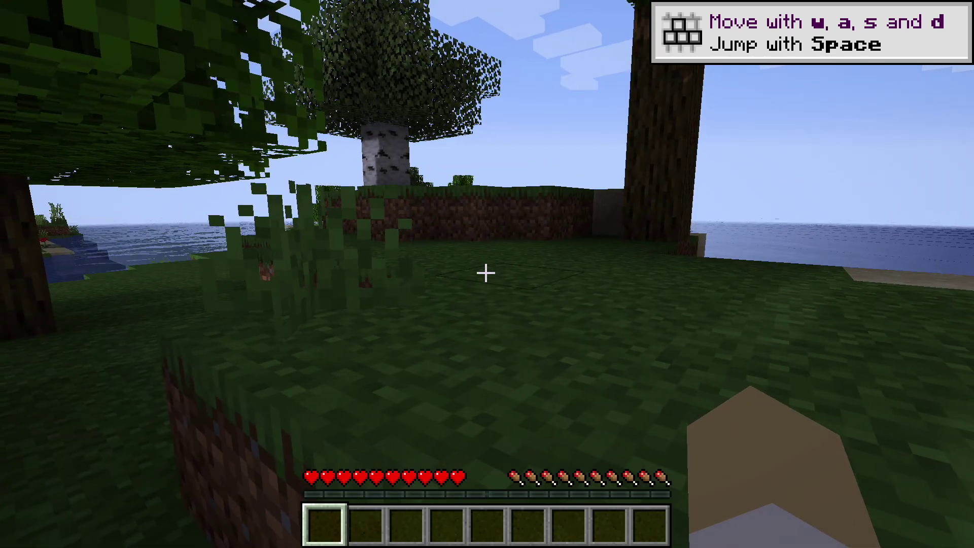
key("w")
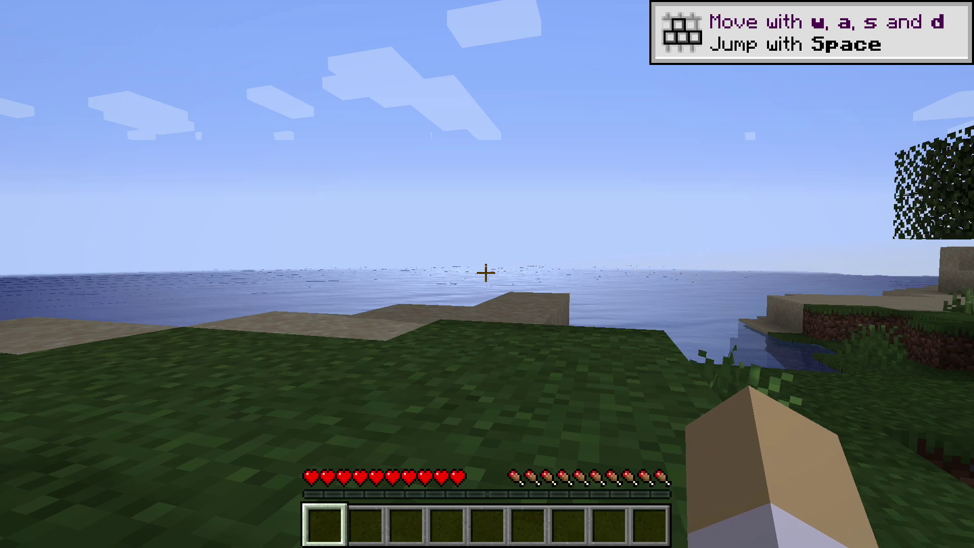
key("w")
key("w")
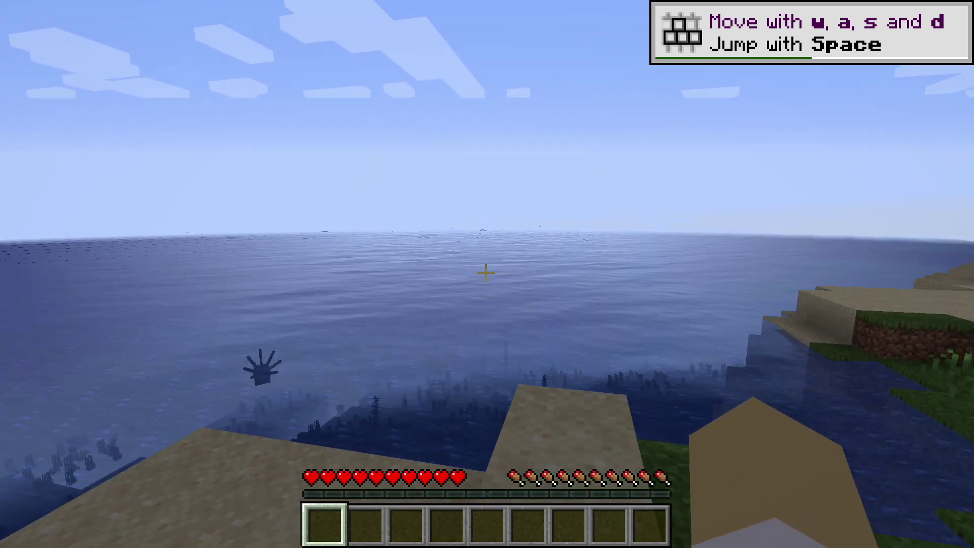
mouse_move(486, 272)
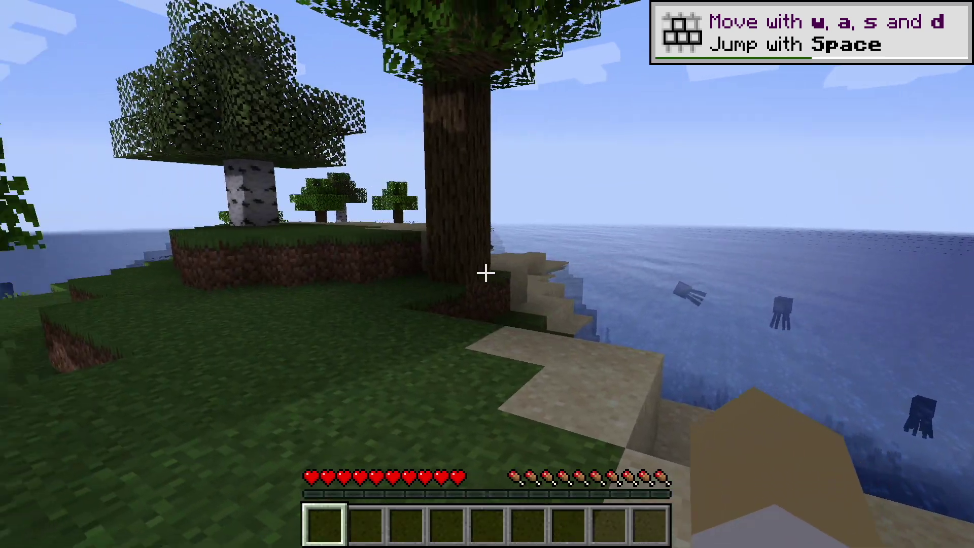
key("w")
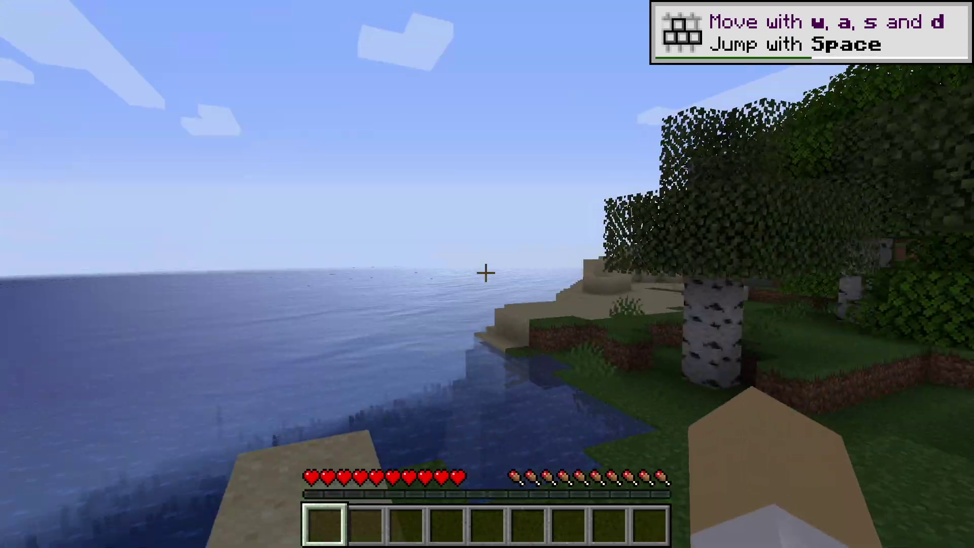
key("w")
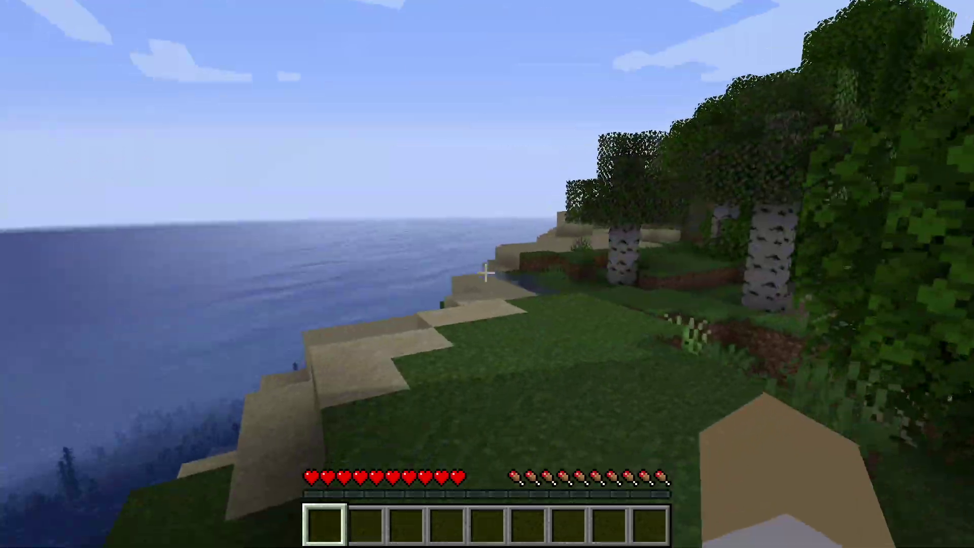
key("w")
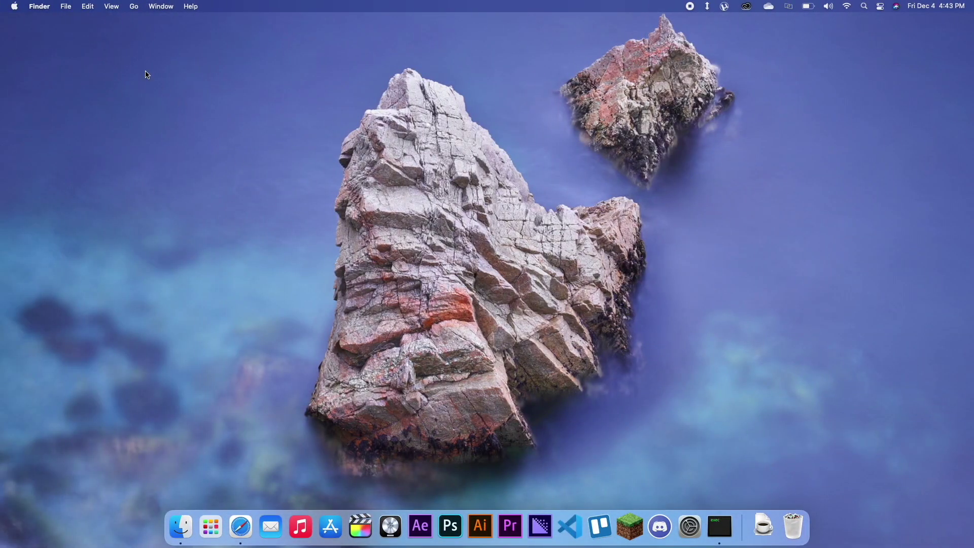
left_click(15, 5)
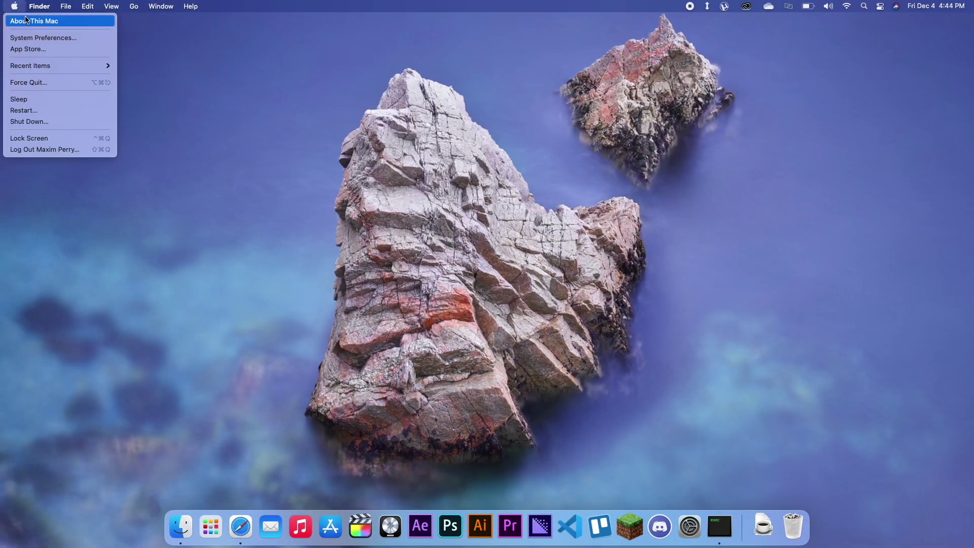
left_click(26, 20)
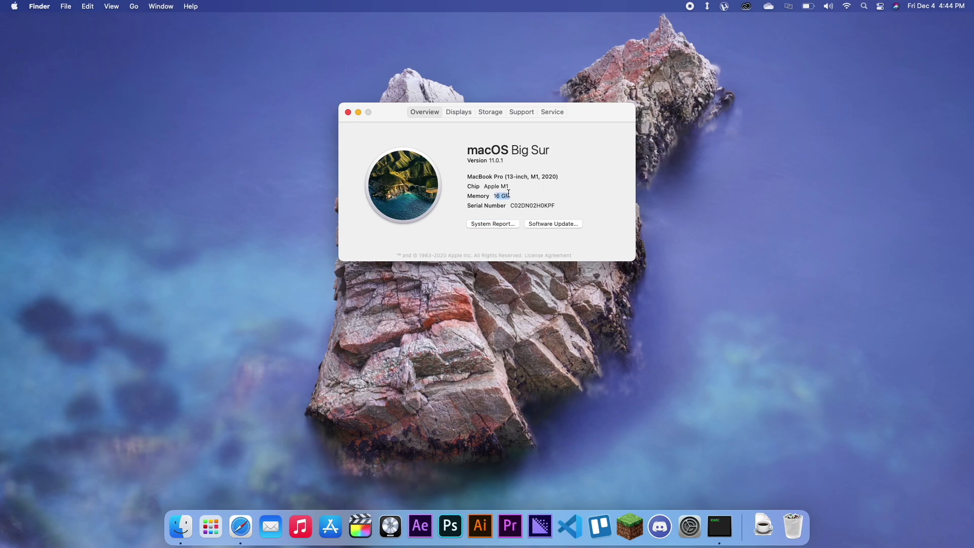
left_click(348, 112)
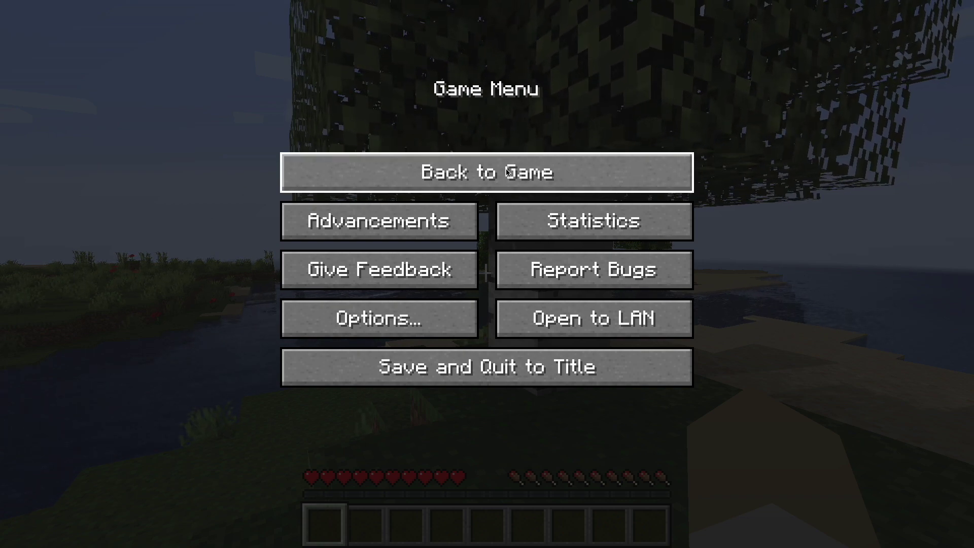
Step: Resume play, roam the beach viewing the sun, water and sea, then pause the game
left_click(480, 175)
key("w")
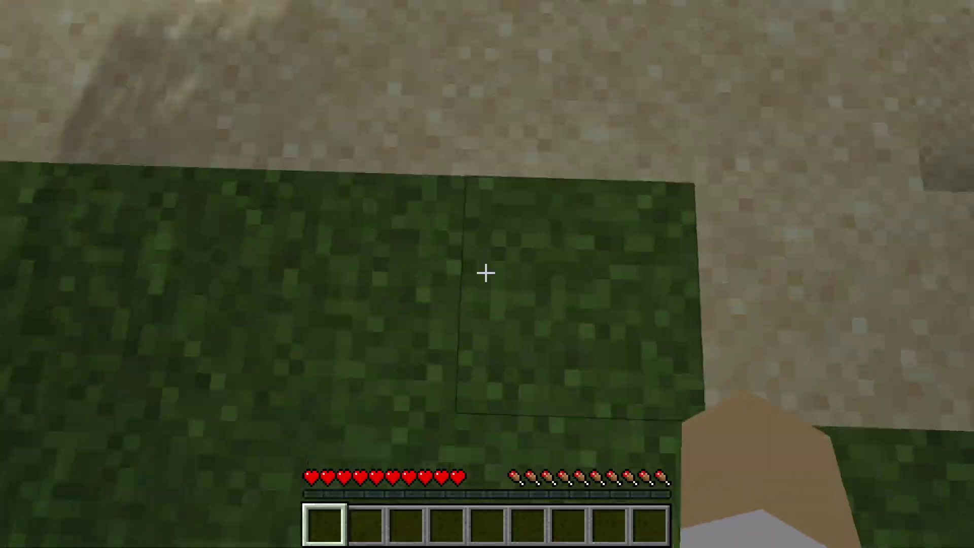
key("w")
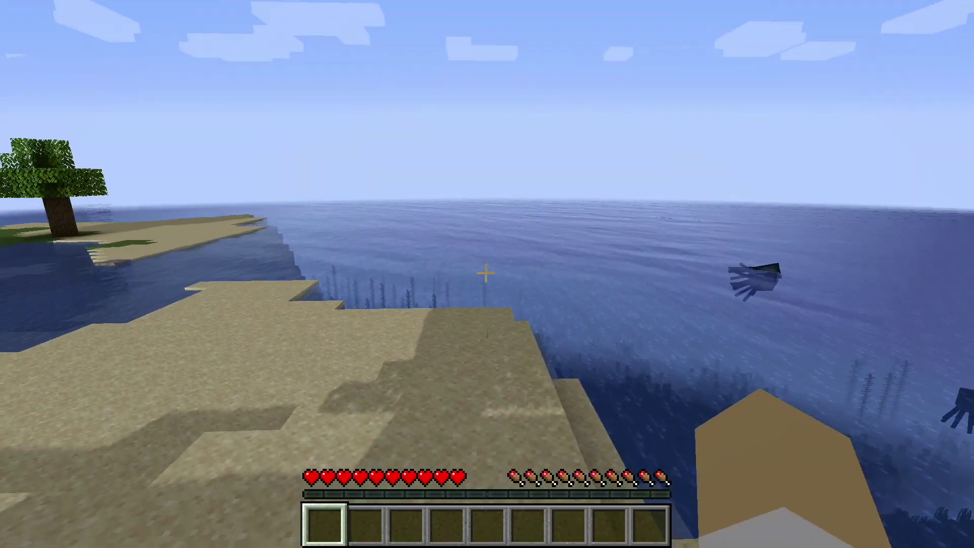
key("w")
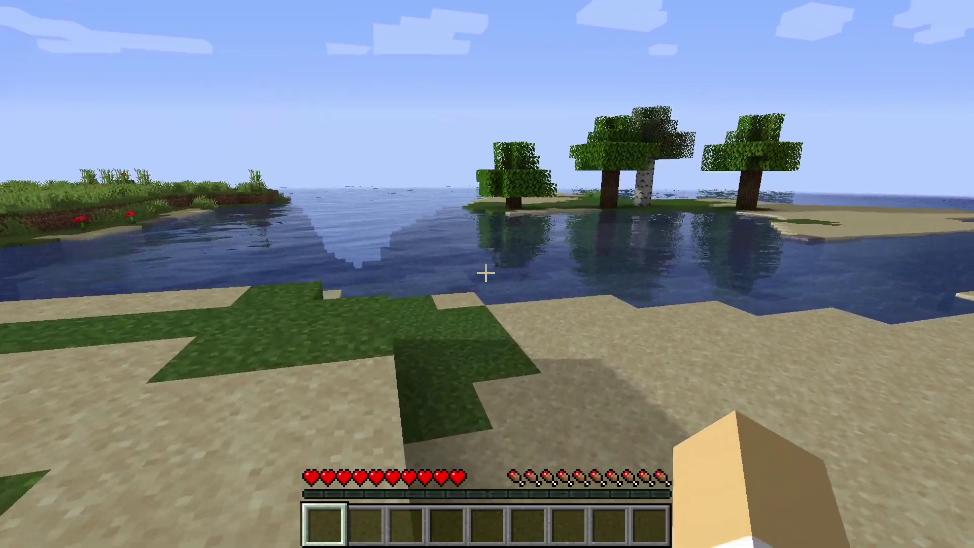
key("w")
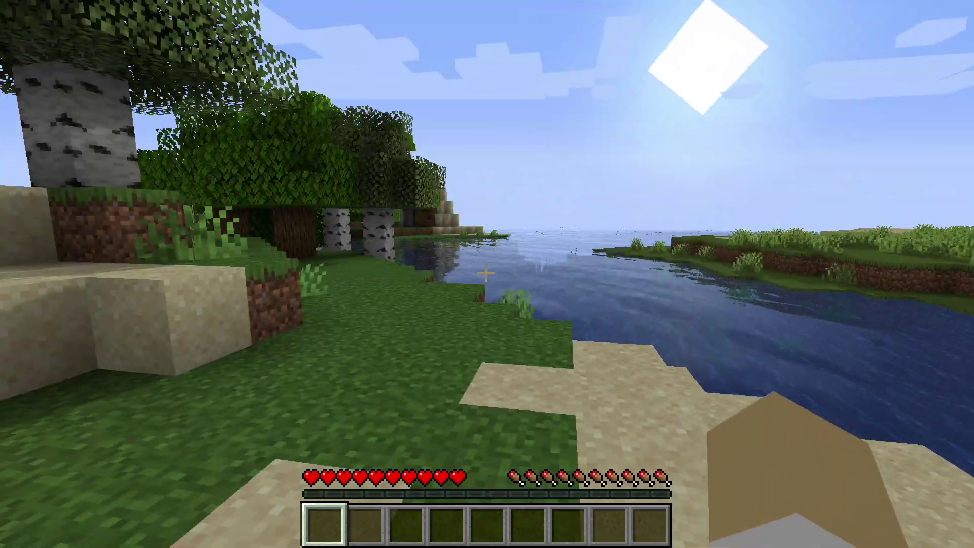
key("w")
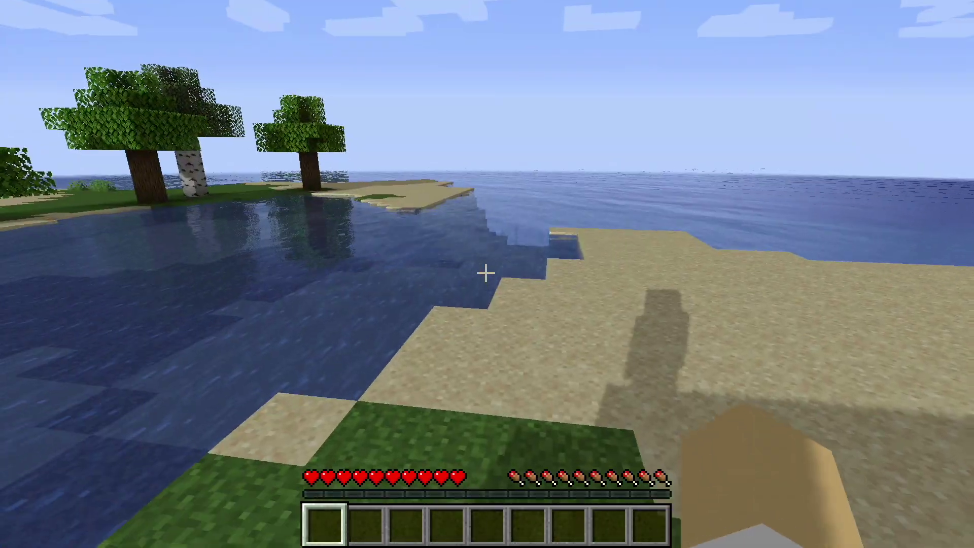
key("w")
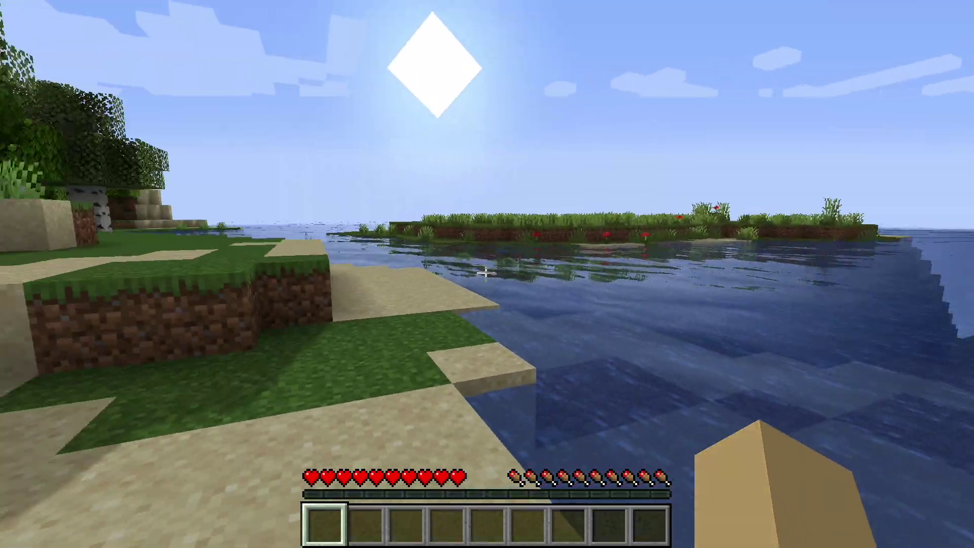
key("w")
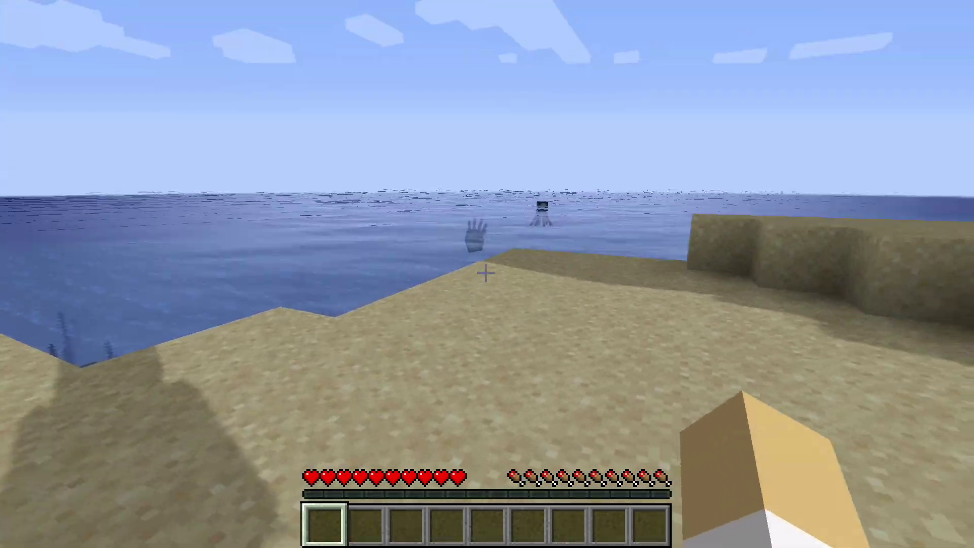
key("w")
key("Escape")
key("Escape")
key("Escape")
Step: Turn Show FPS on, set Max Framerate to Unlimited, and return to the world
left_click(436, 316)
left_click(398, 238)
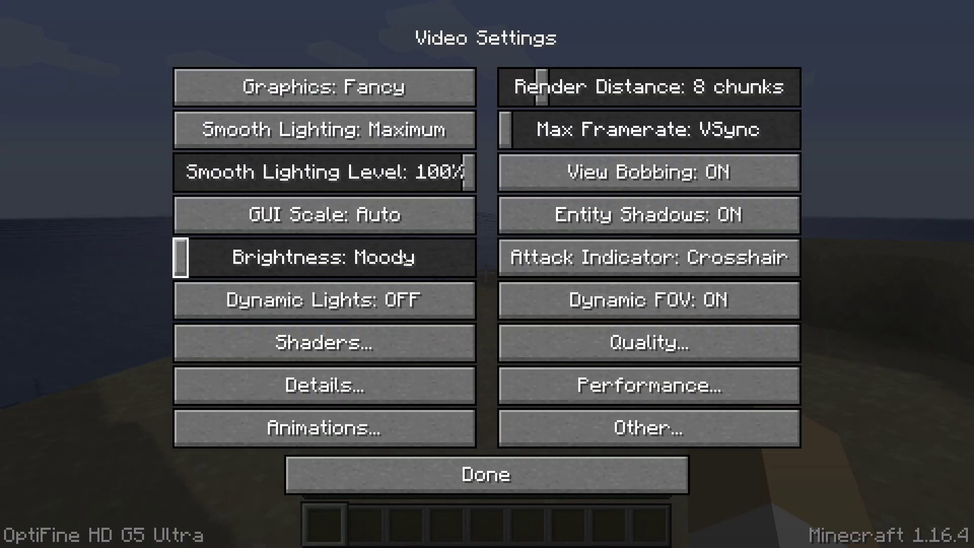
left_click(678, 419)
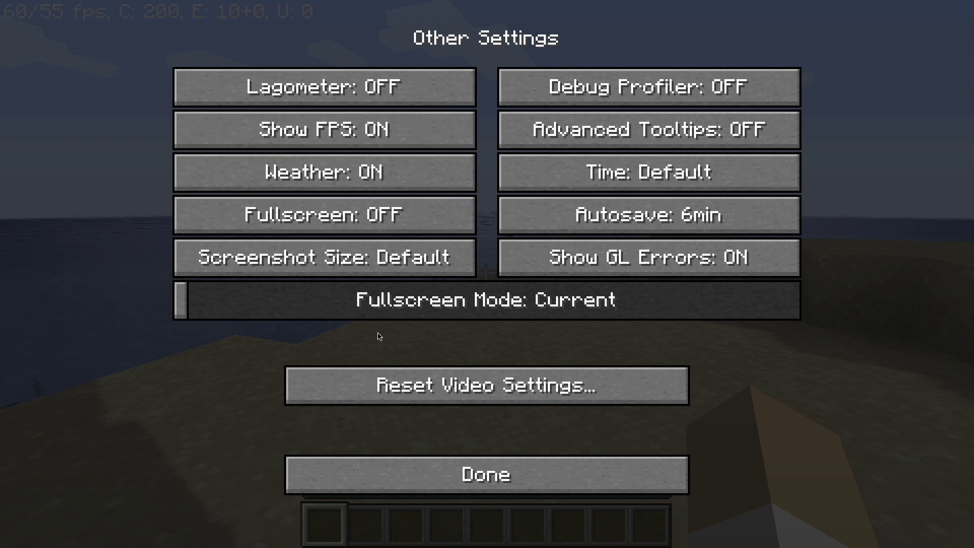
left_click(508, 476)
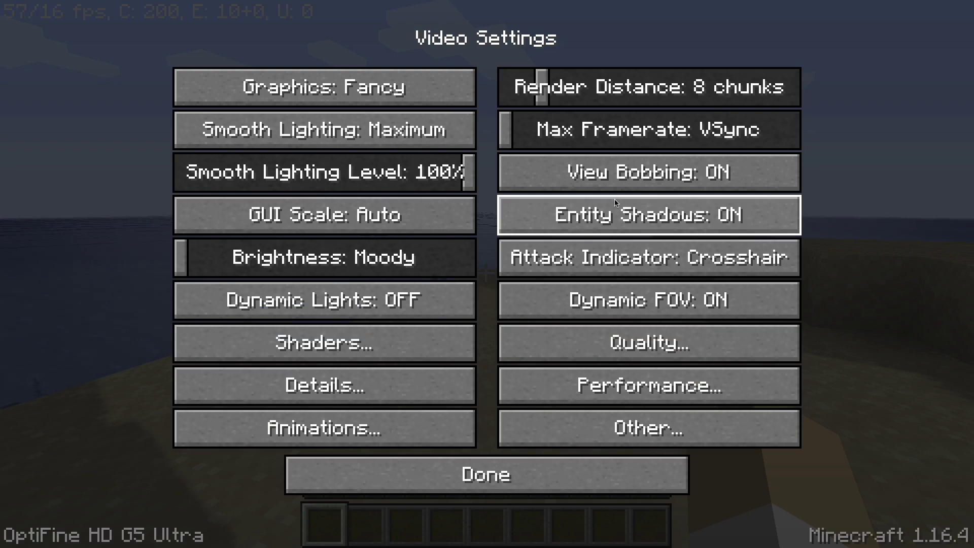
left_click_drag(625, 145, 833, 147)
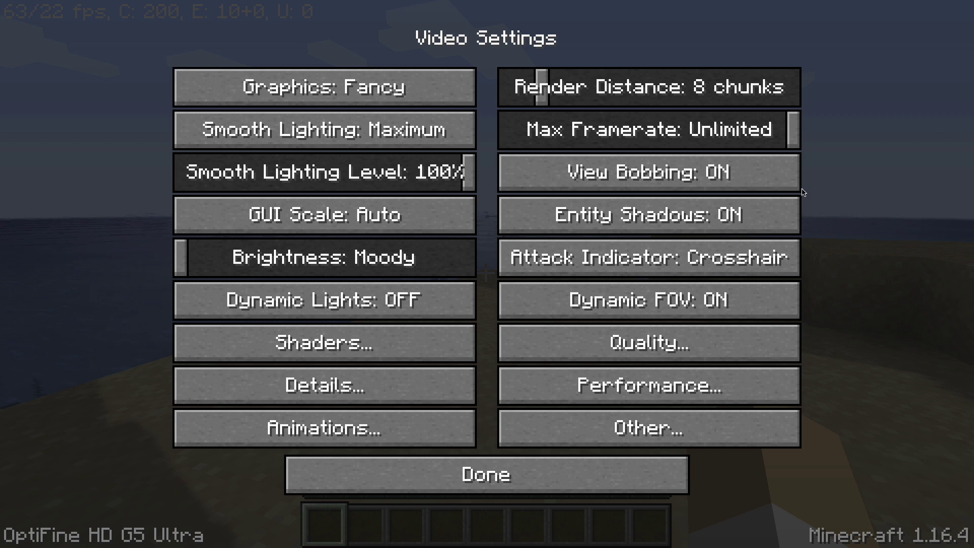
key("Escape")
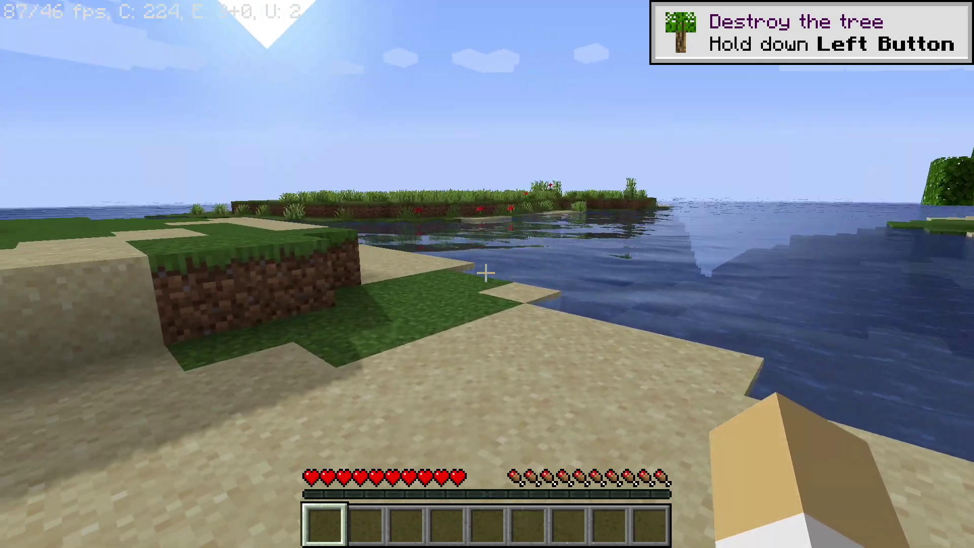
Step: Walk over the sand strip and along the river's edge up to the birch tree
key("w")
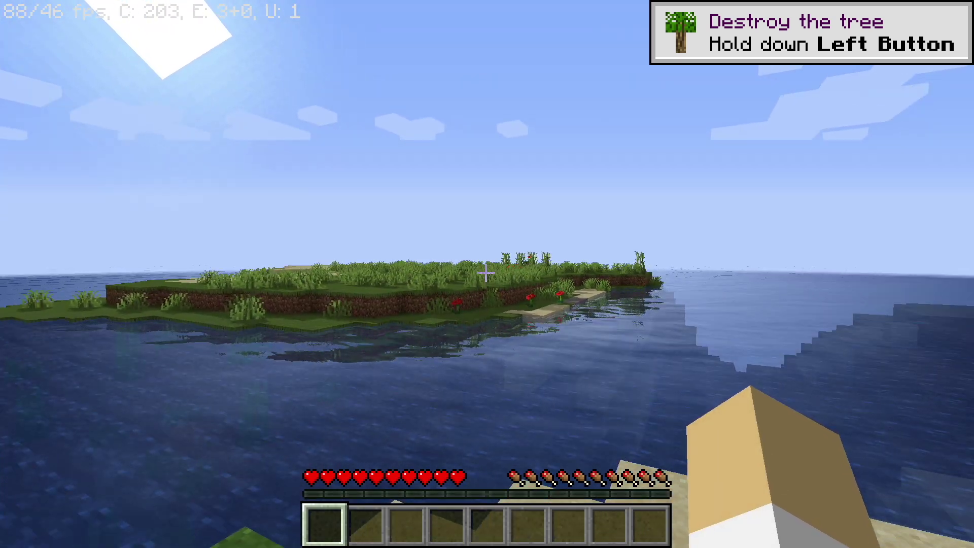
key("w")
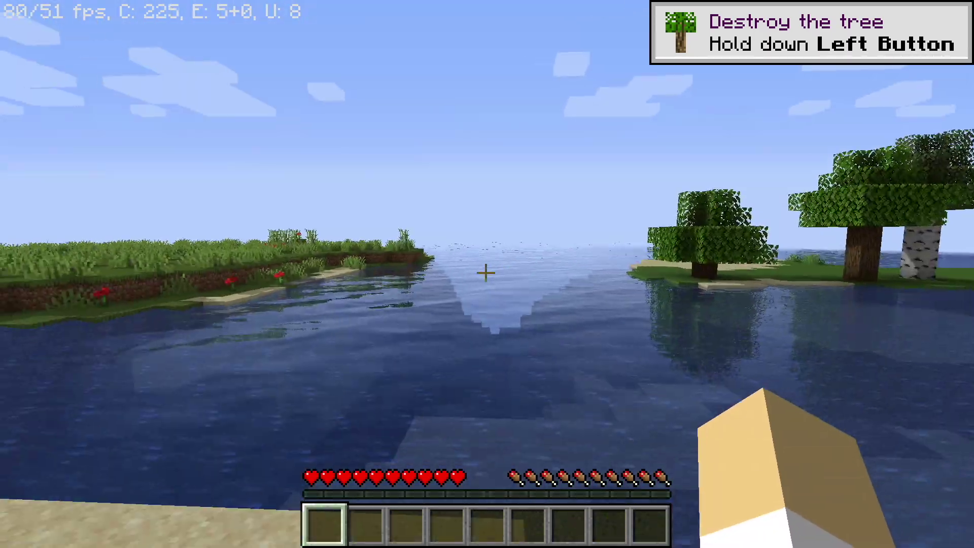
key("w")
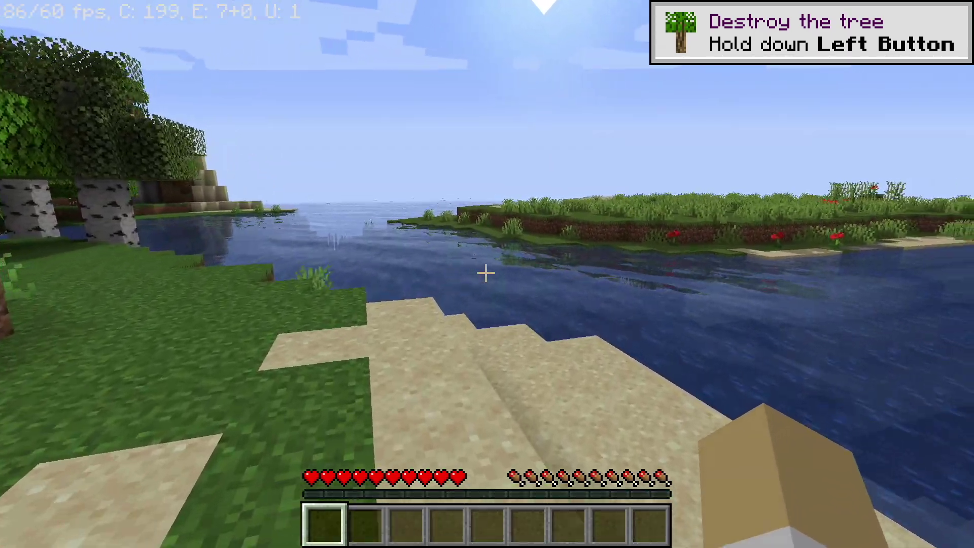
key("w")
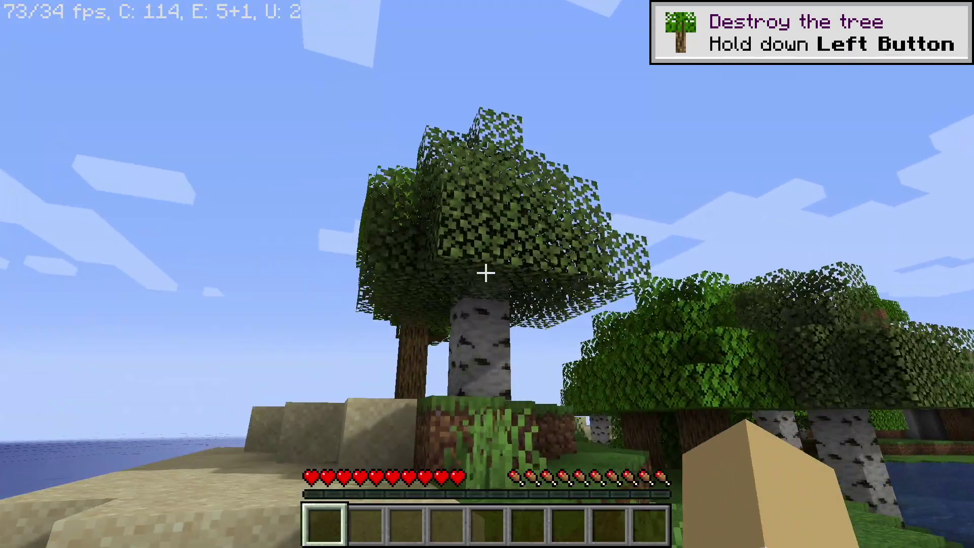
key("w")
key("w")
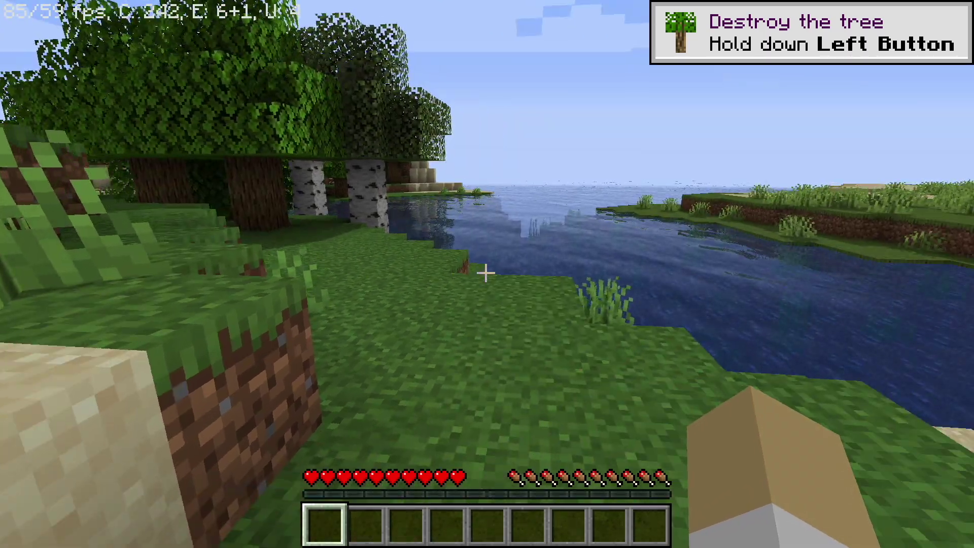
Step: Change GUI Scale from Auto to 2 in Video Settings, then reopen the shader pack list
key("Escape")
left_click(471, 306)
left_click(417, 237)
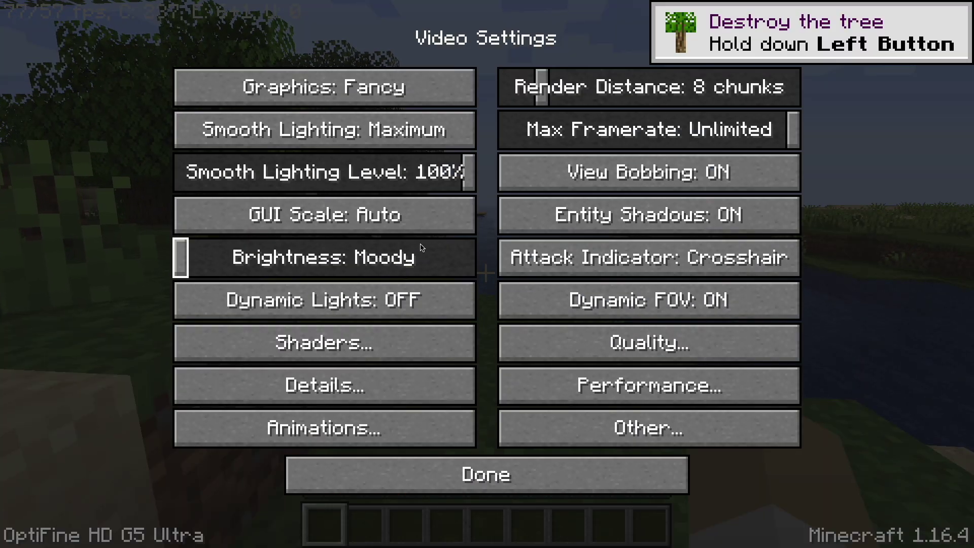
left_click(433, 355)
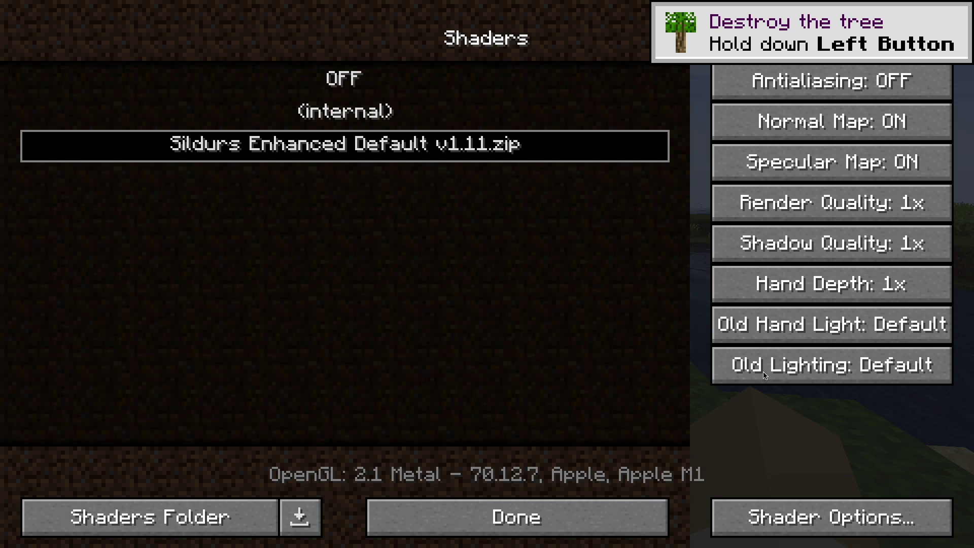
left_click(515, 516)
left_click(472, 214)
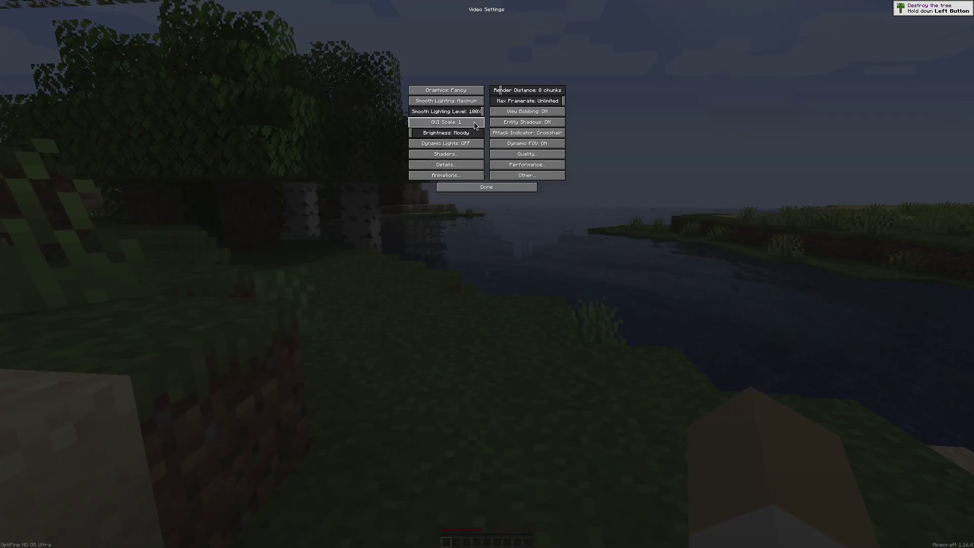
left_click(475, 126)
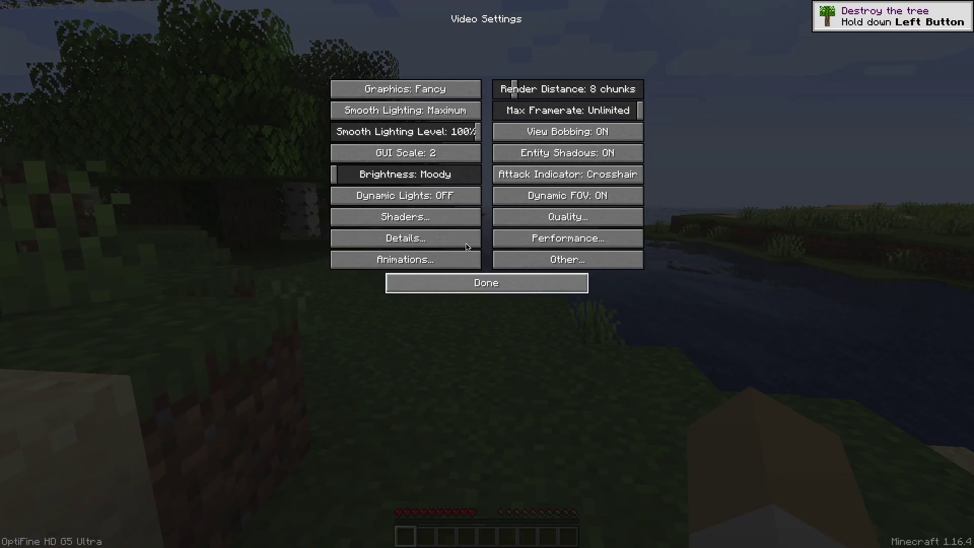
left_click(510, 287)
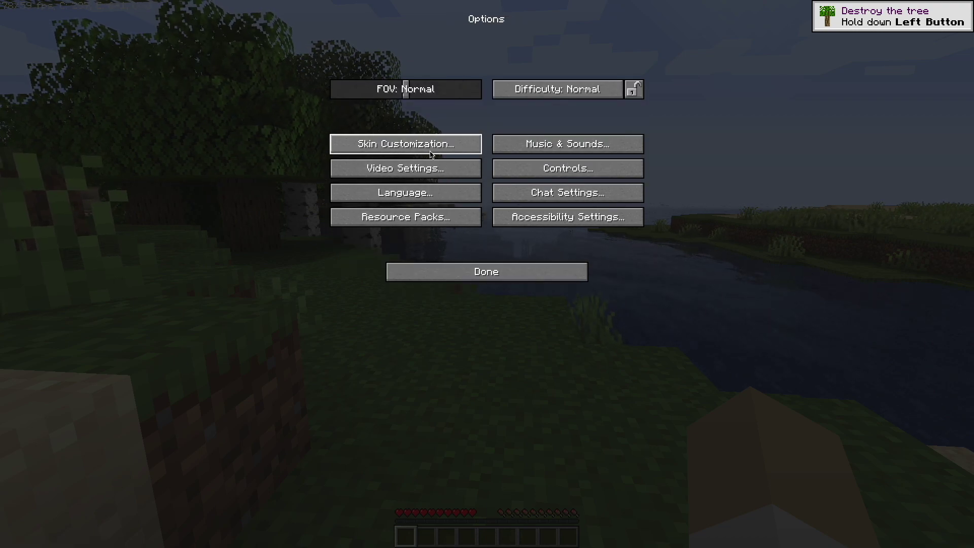
left_click(455, 164)
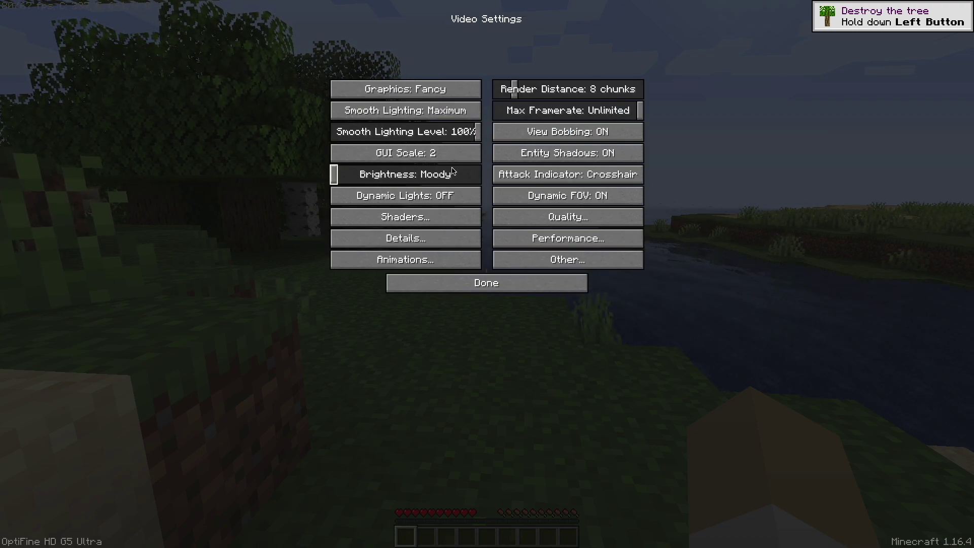
left_click(395, 217)
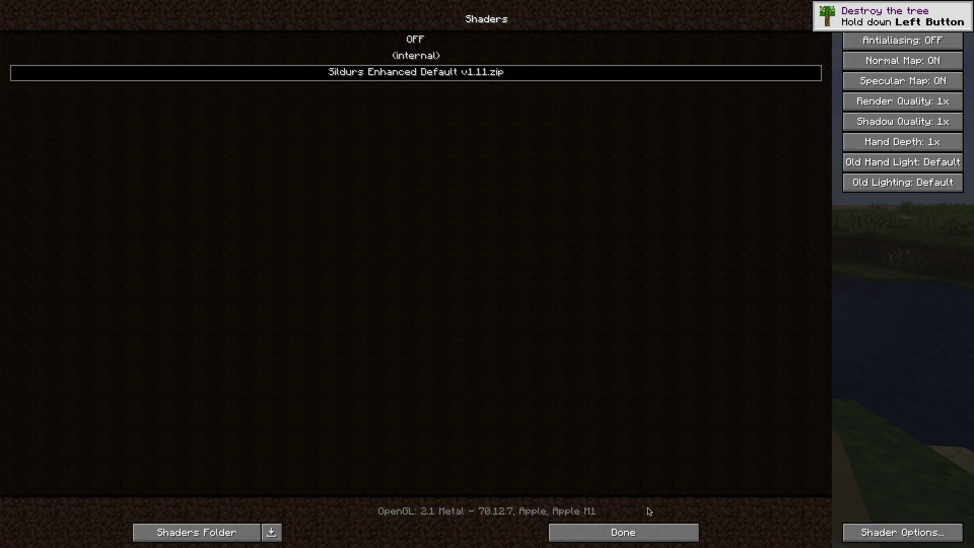
Step: Open the Sildurs shader options and confirm Godrays is ON in the Sky settings
left_click(919, 541)
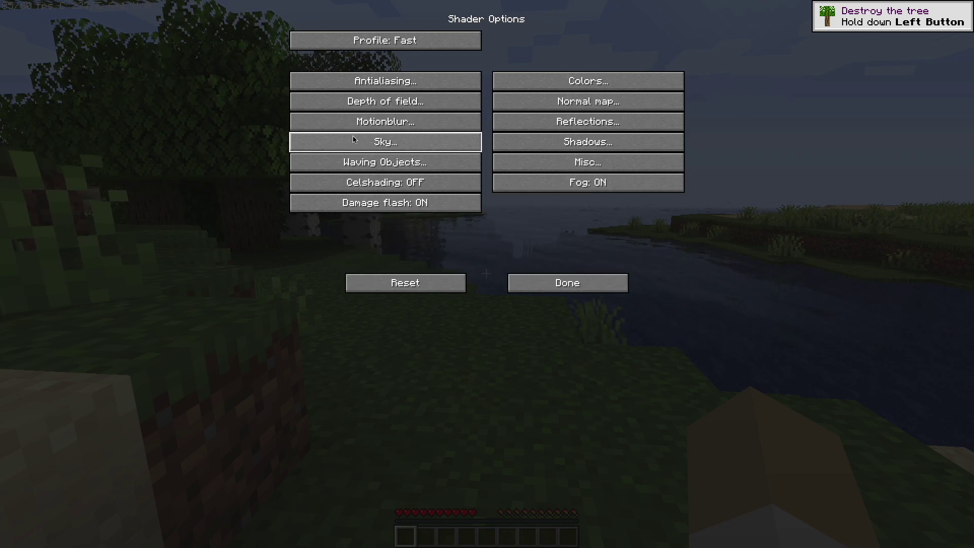
left_click(342, 147)
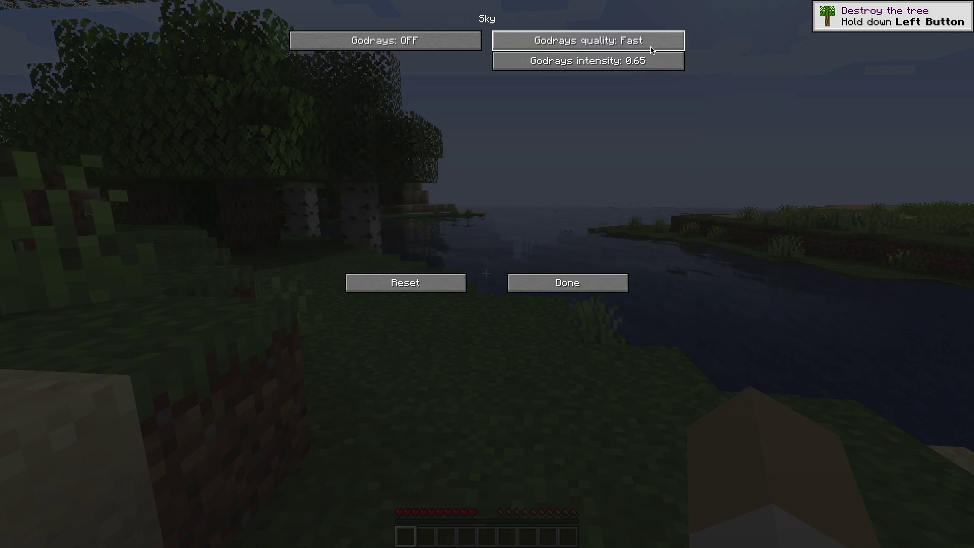
left_click(580, 290)
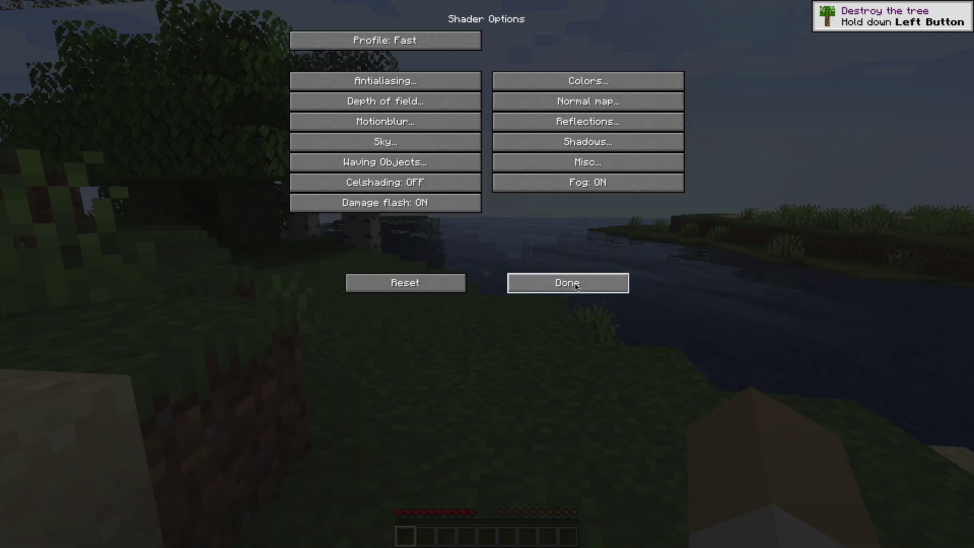
Step: Switch Color boost ON in the Colors settings and return to the game
left_click(582, 88)
left_click(463, 61)
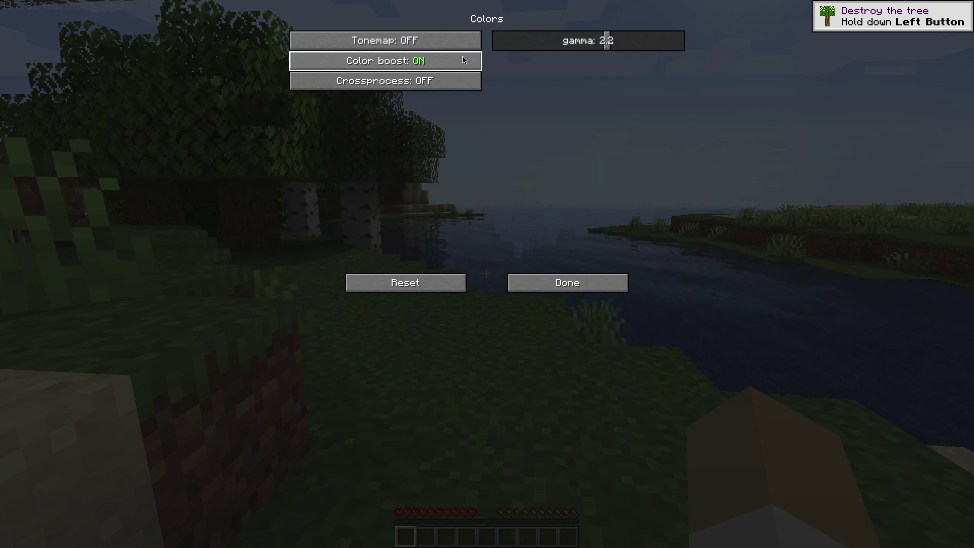
left_click(583, 286)
left_click(576, 283)
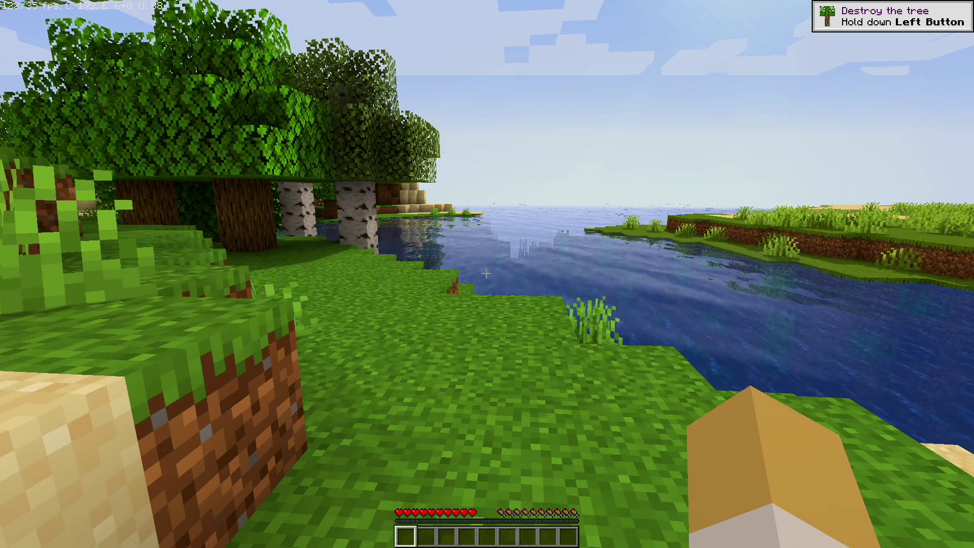
Step: Walk up the sand hill and across the grass to overlook the sea
mouse_move(487, 274)
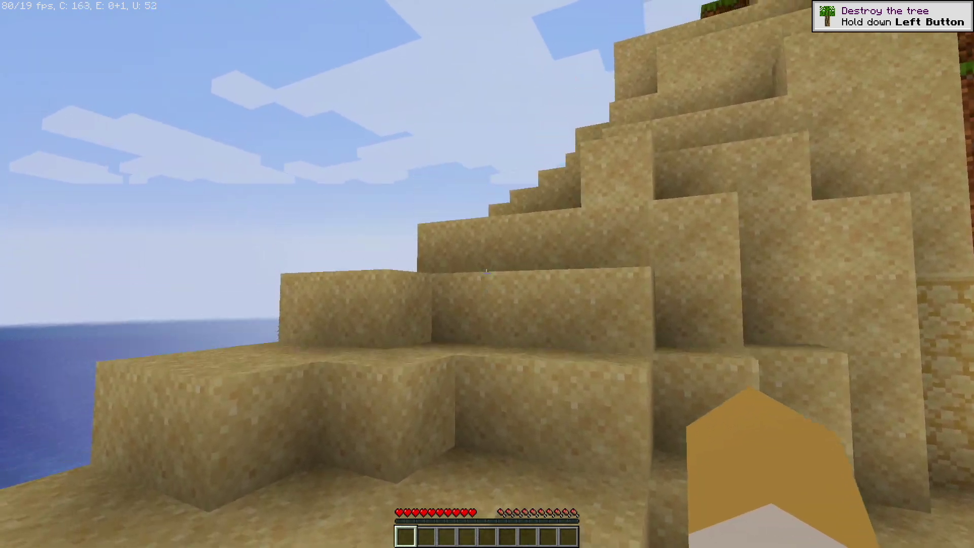
key("w")
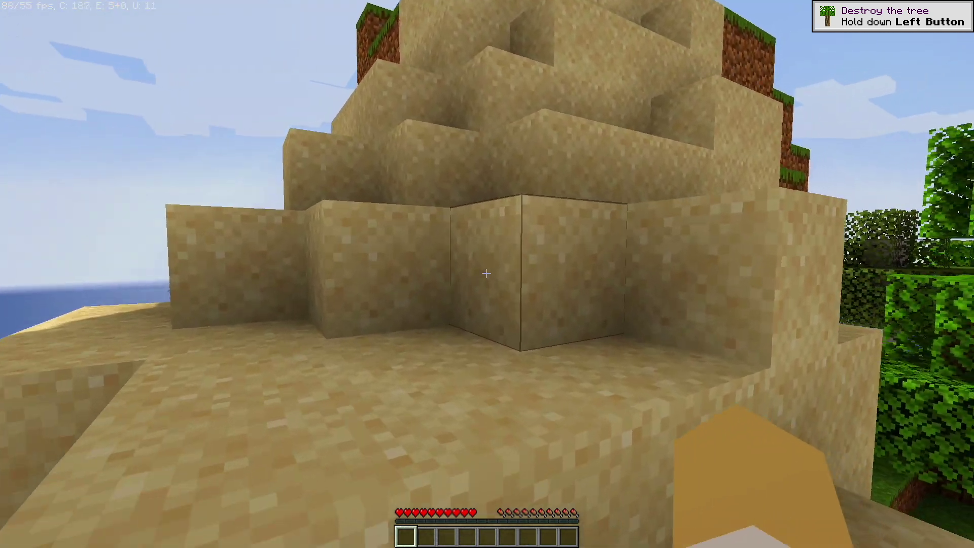
key("w")
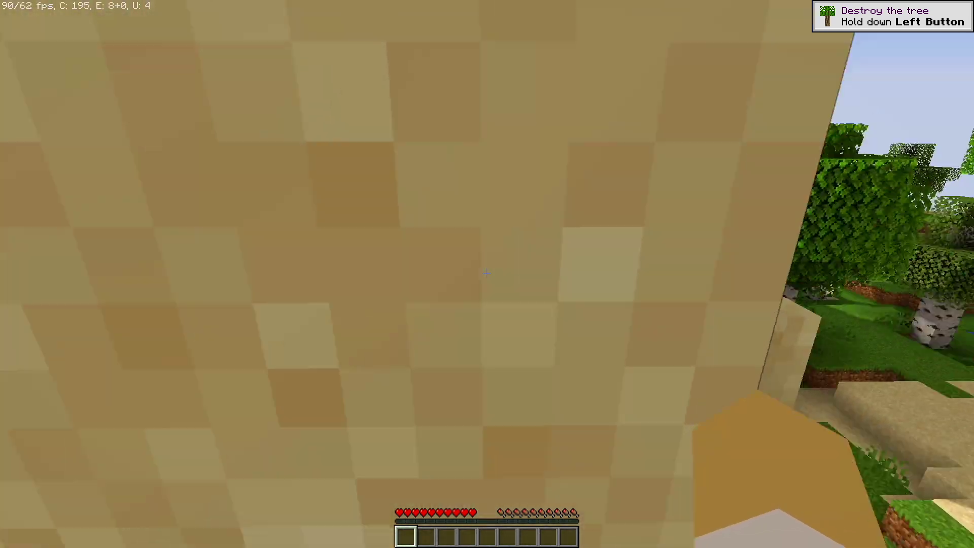
key("w")
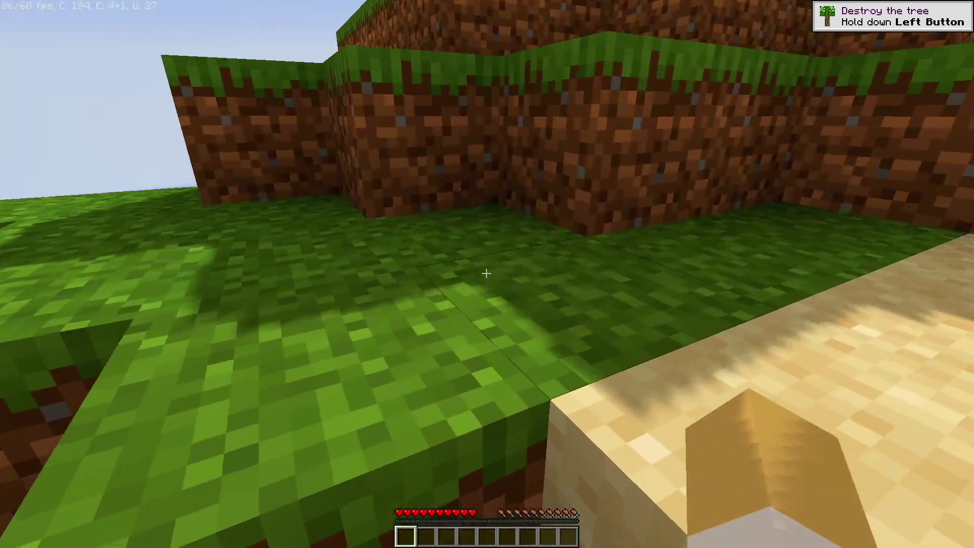
key("w")
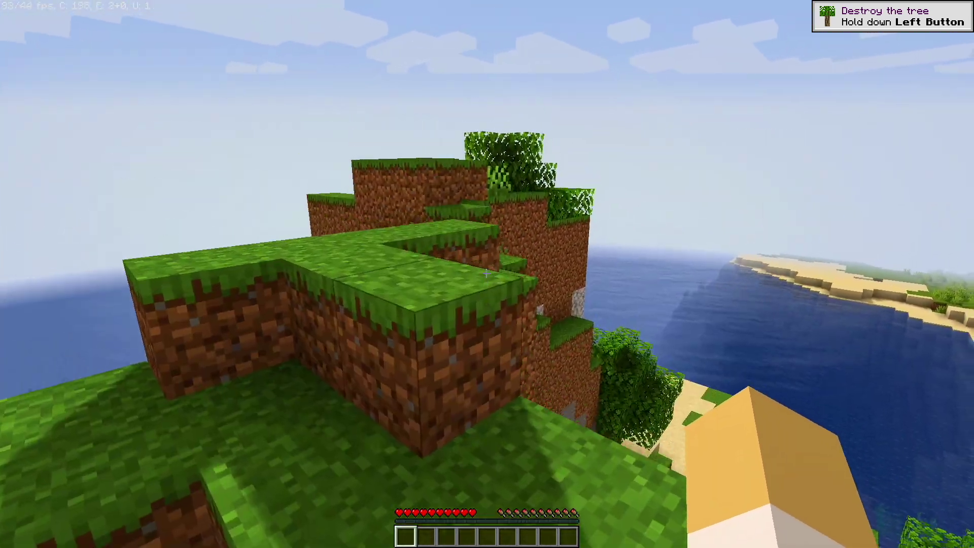
Step: Cross the hilltop to the shoreline tree and jump onto its leaves facing the ocean
key("w")
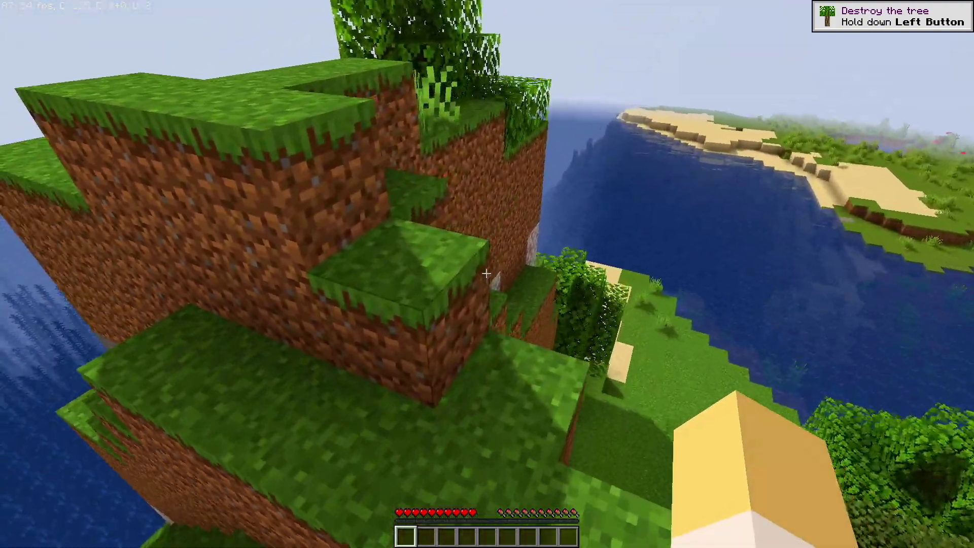
key("w")
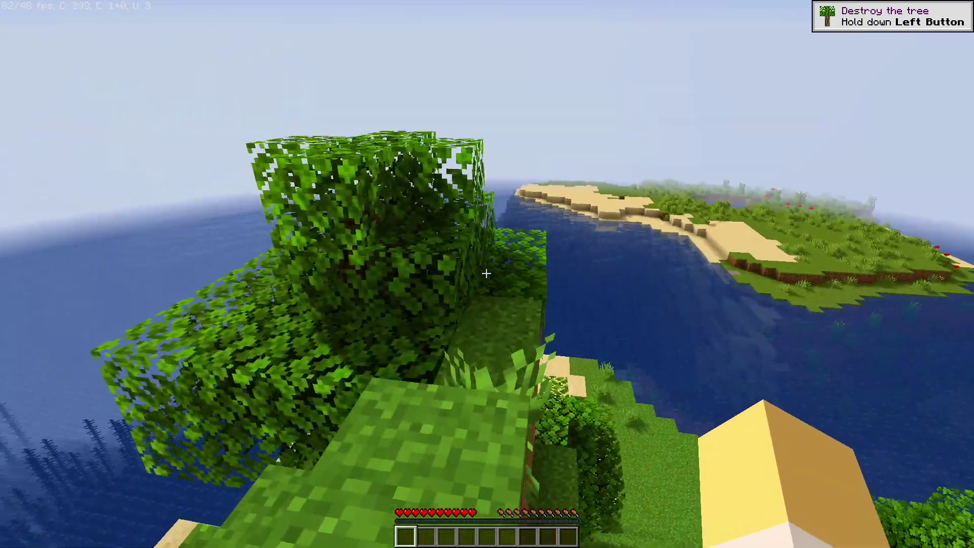
key("w")
key("space")
key("w")
key("w")
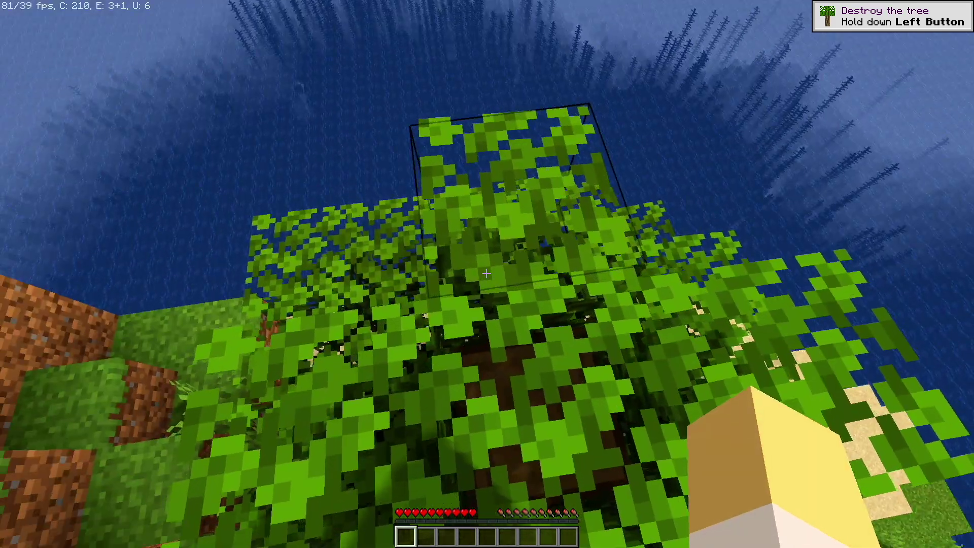